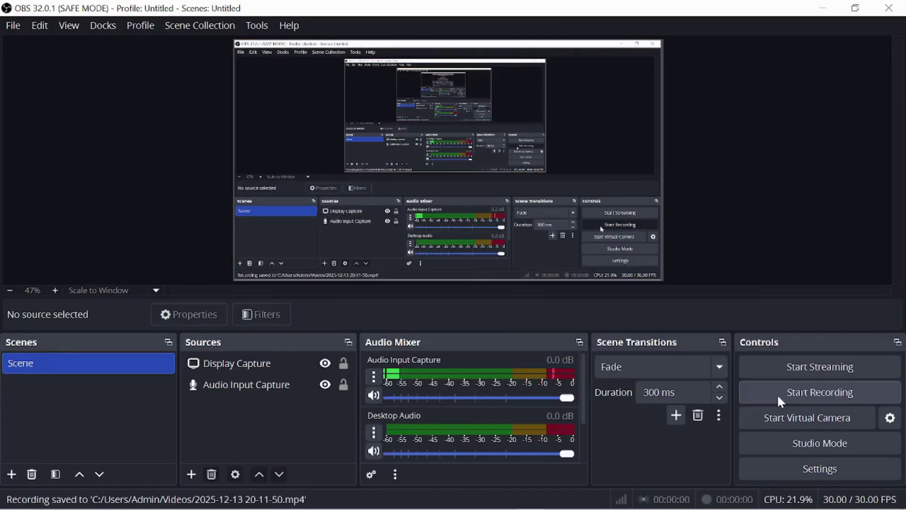
# - Start the OBS screen recording and bring the browser showing github.com to the front
pyautogui.click(777, 394)
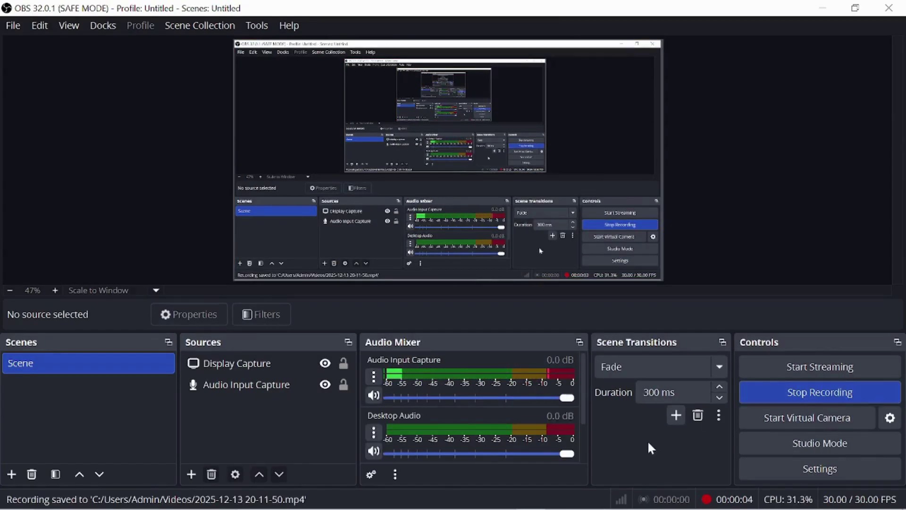
pyautogui.click(561, 496)
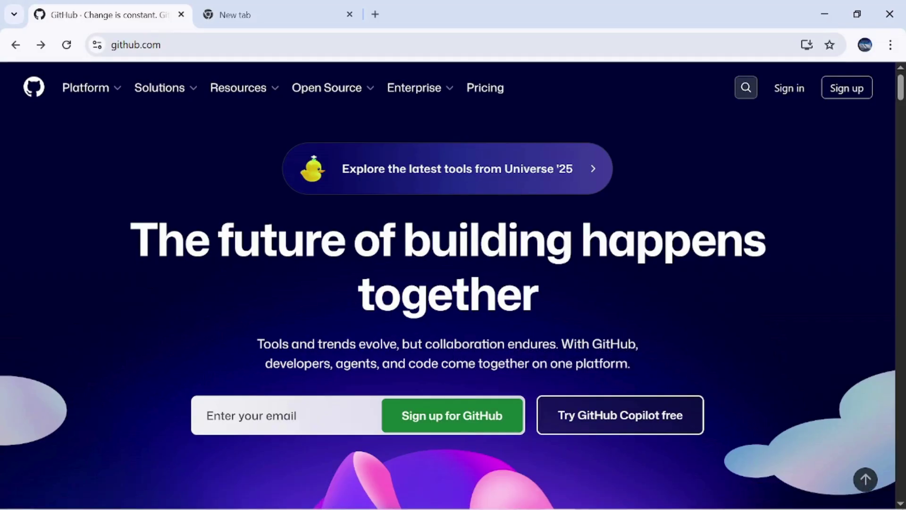
# - Open GitHub's sign-up form and scroll through its email, password, username and country fields
pyautogui.click(846, 95)
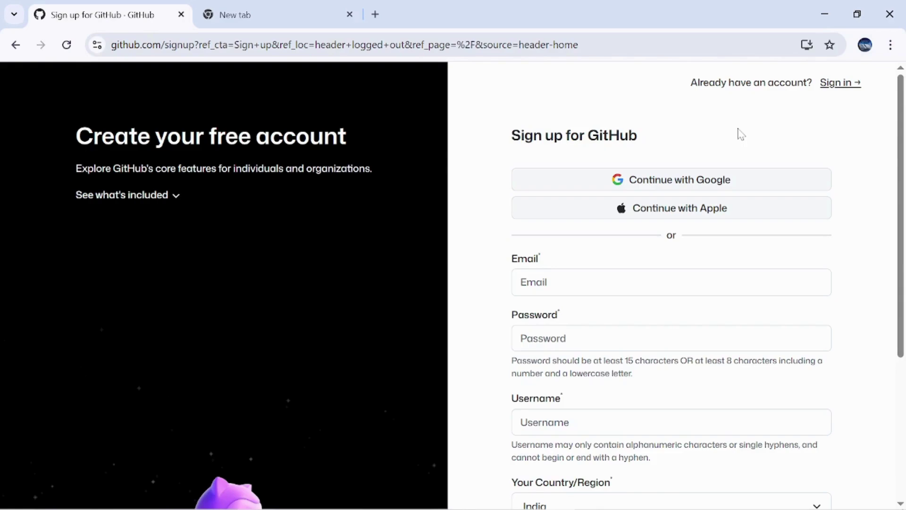
pyautogui.scroll(-3, 668, 333)
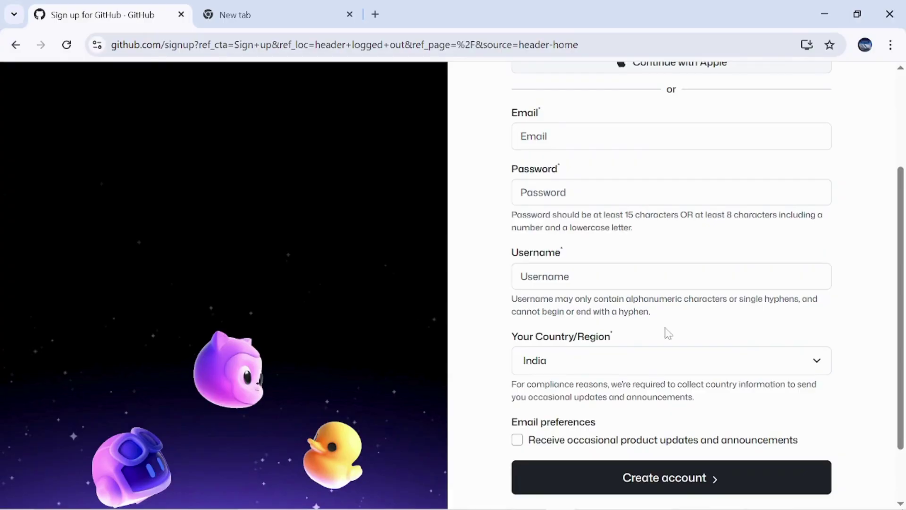
pyautogui.moveTo(603, 505)
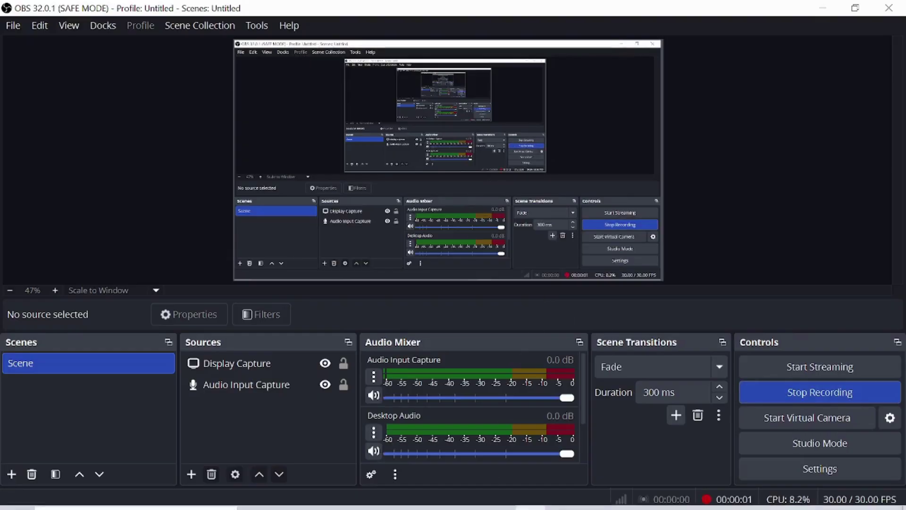
# - Sign in to GitHub with Continue with Google and choose the Google account
pyautogui.moveTo(491, 499)
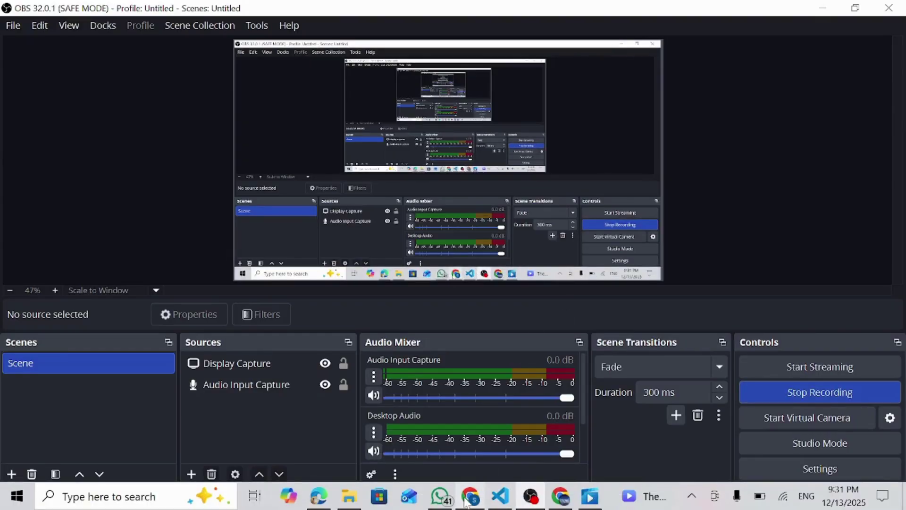
pyautogui.click(467, 499)
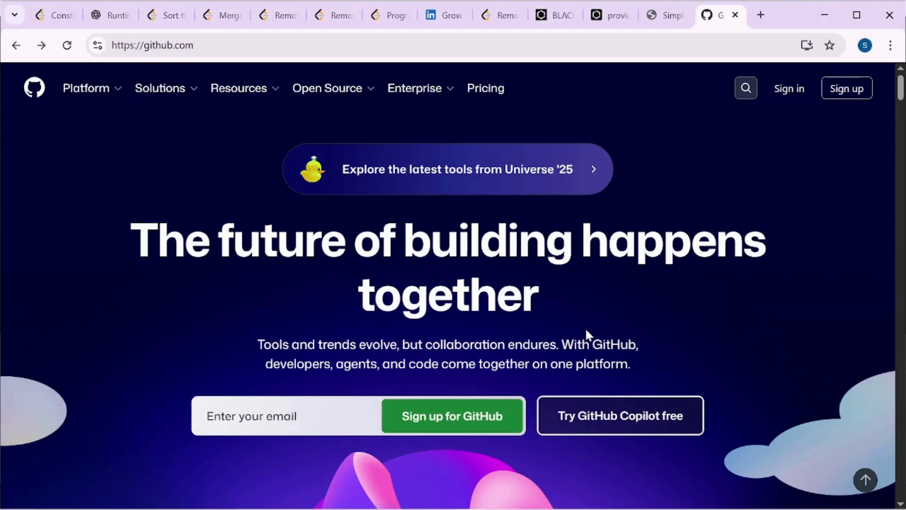
pyautogui.click(785, 94)
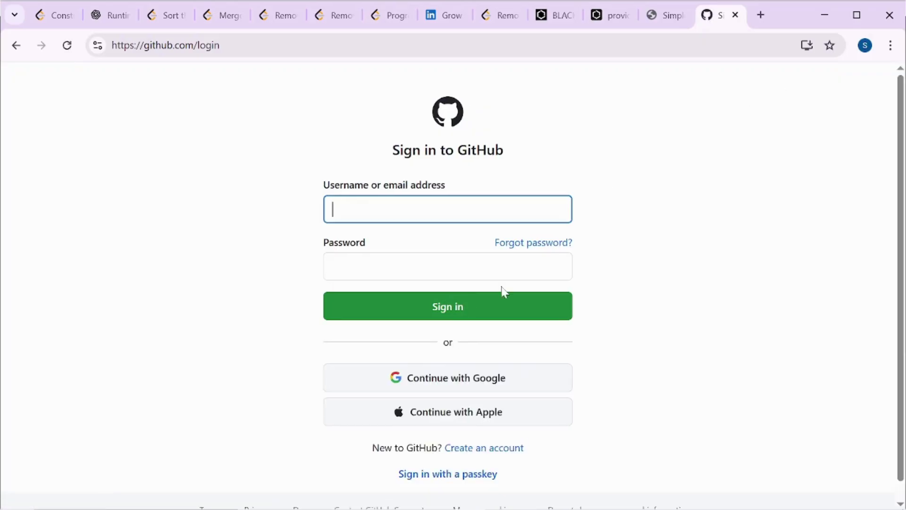
pyautogui.click(474, 381)
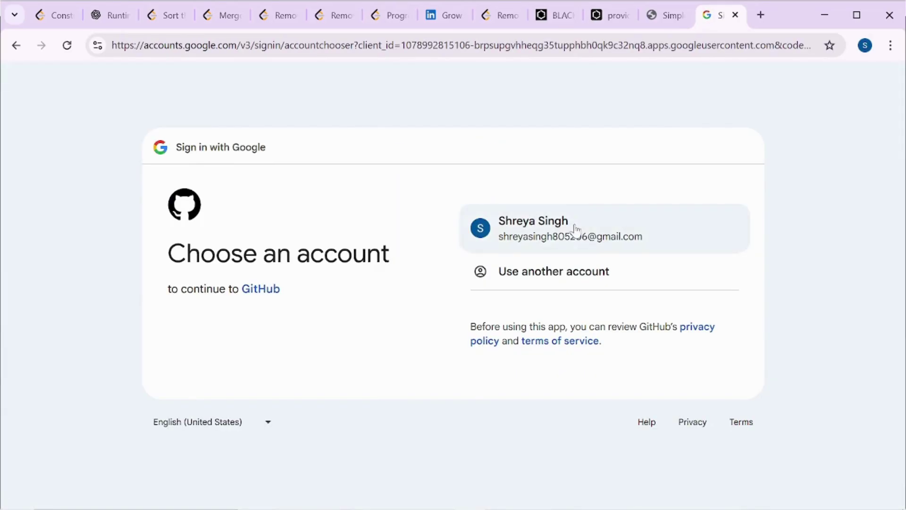
pyautogui.click(575, 228)
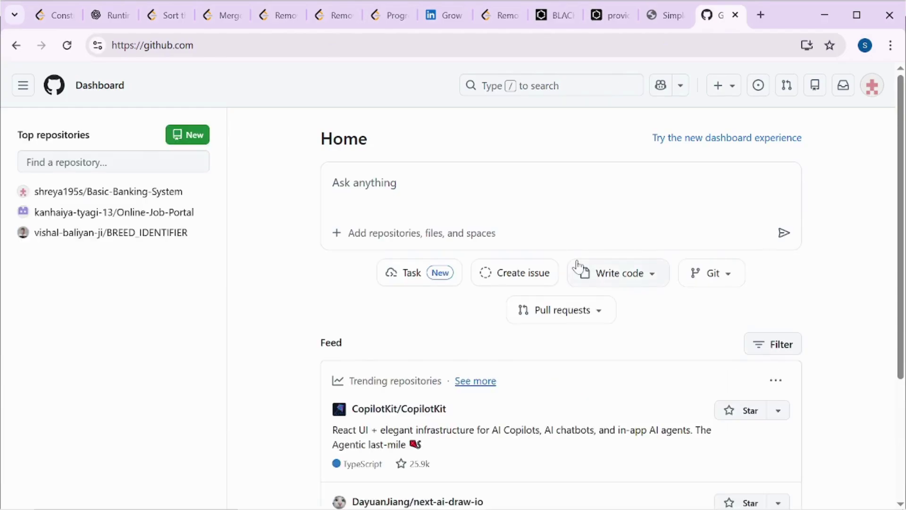
pyautogui.click(876, 82)
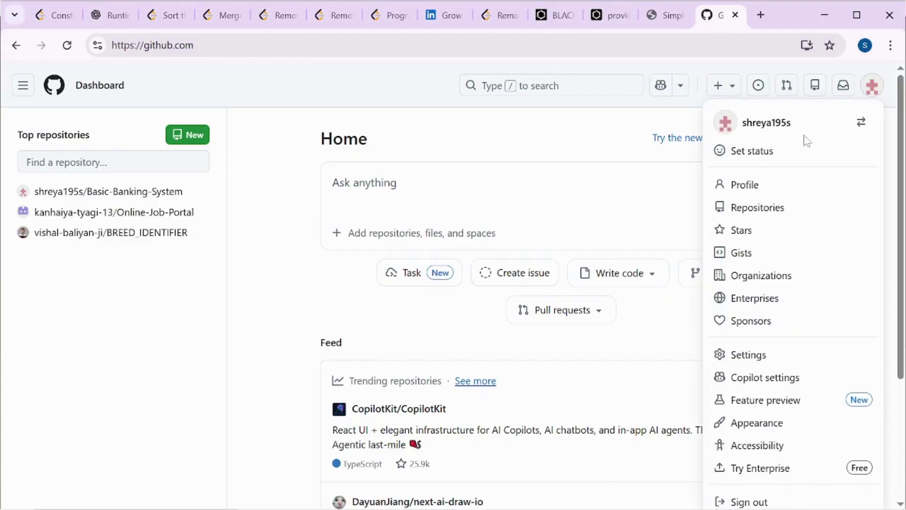
pyautogui.click(787, 192)
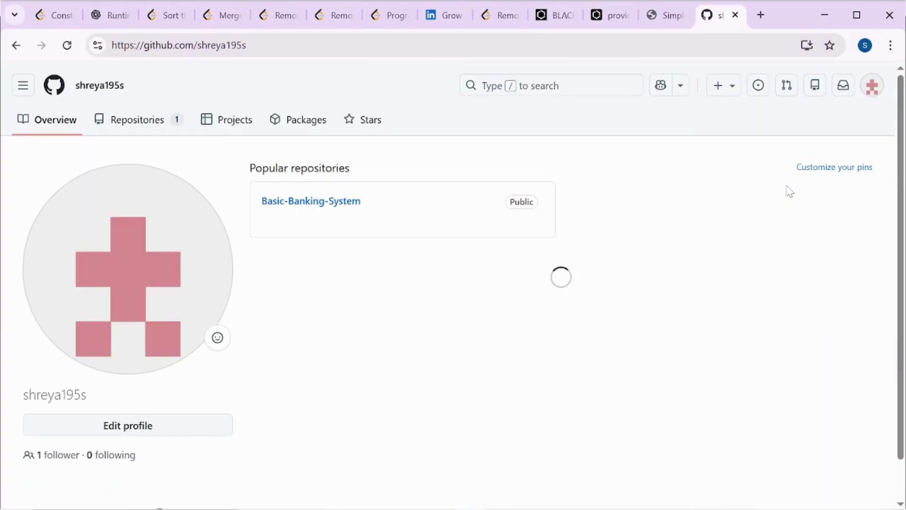
pyautogui.scroll(-3, 498, 228)
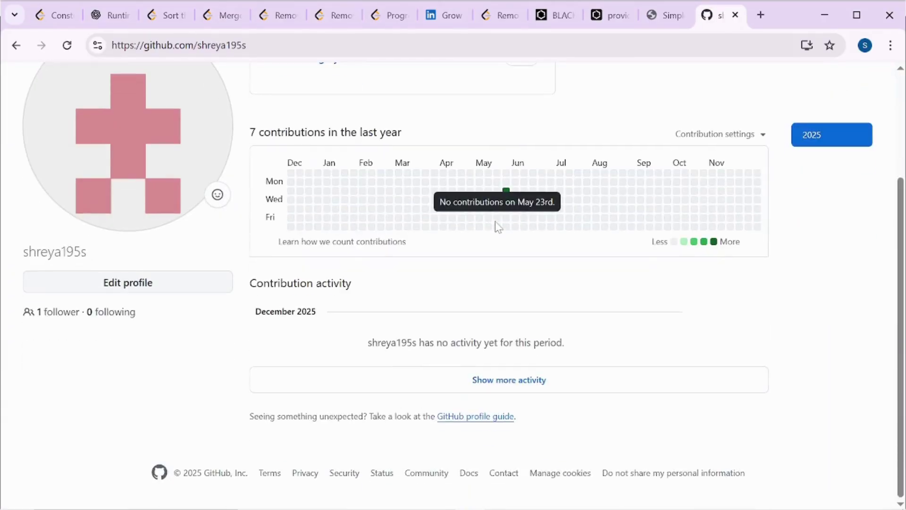
pyautogui.scroll(3, 498, 228)
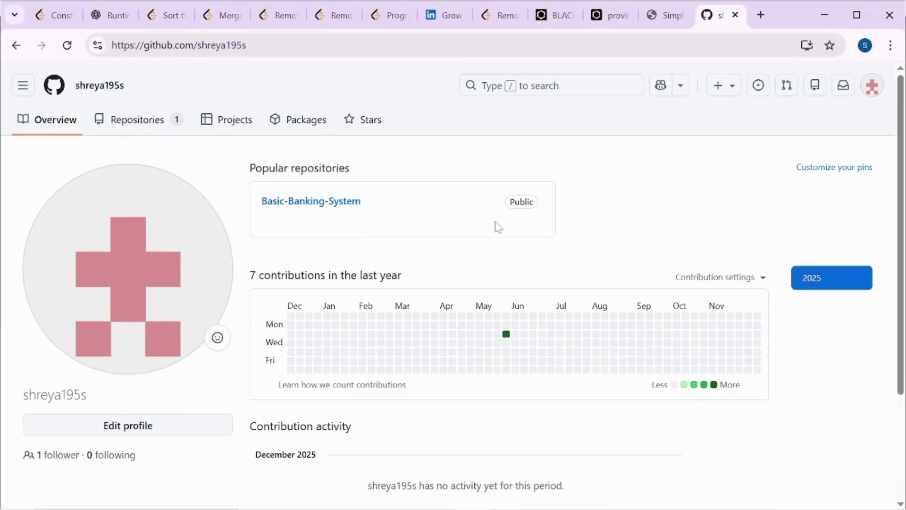
pyautogui.scroll(-3, 498, 227)
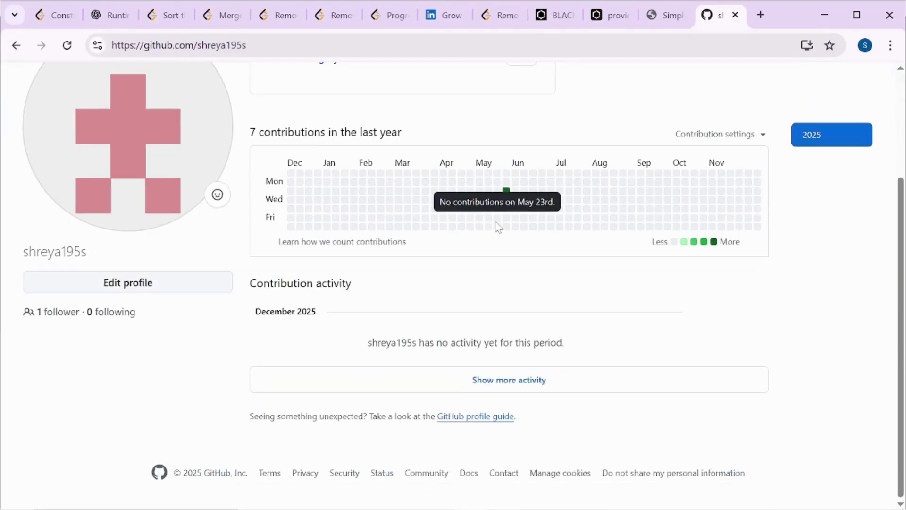
pyautogui.click(516, 499)
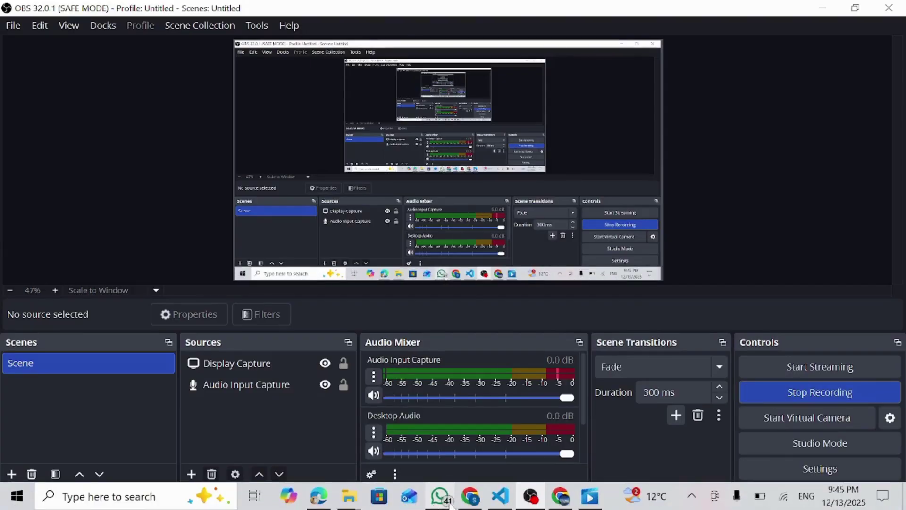
pyautogui.click(467, 501)
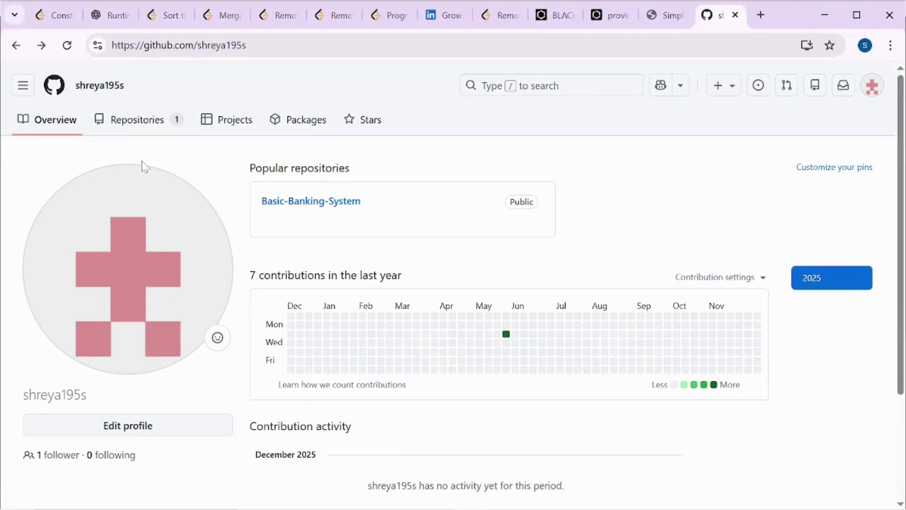
pyautogui.click(24, 88)
pyautogui.click(64, 142)
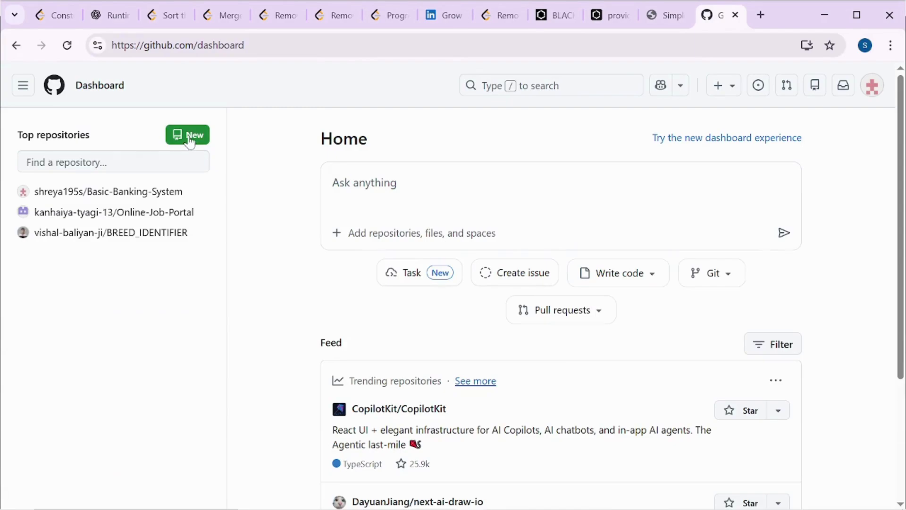
# - Create a public 'Basic Calculator' repository with the pasted calculator description and a README file
pyautogui.click(190, 141)
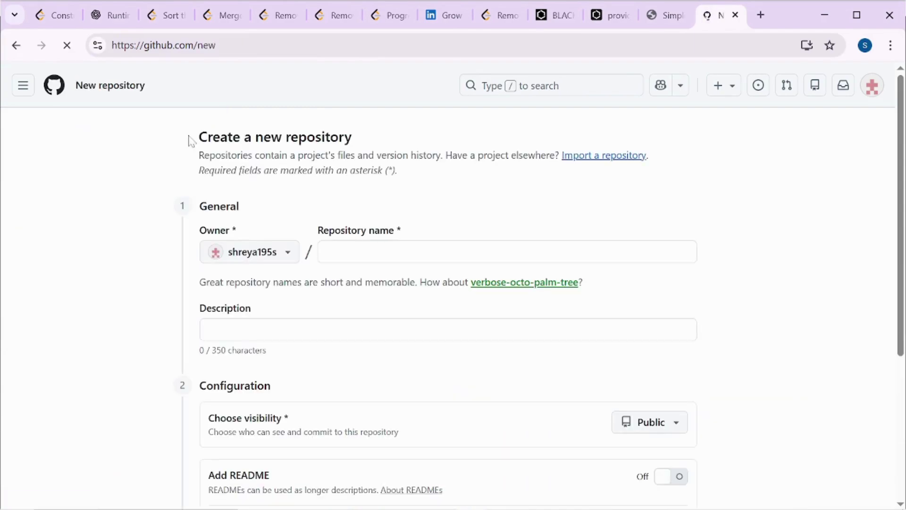
pyautogui.click(327, 252)
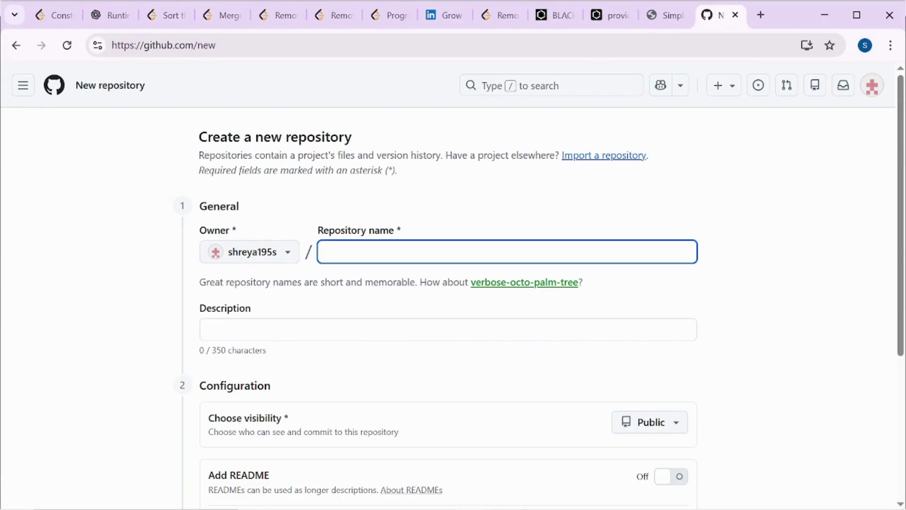
pyautogui.write('Bas')
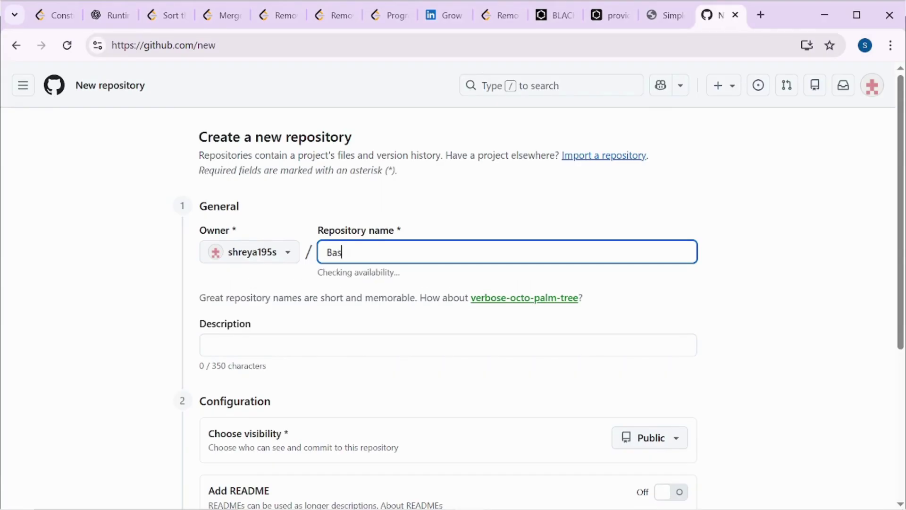
pyautogui.write('ic Cak')
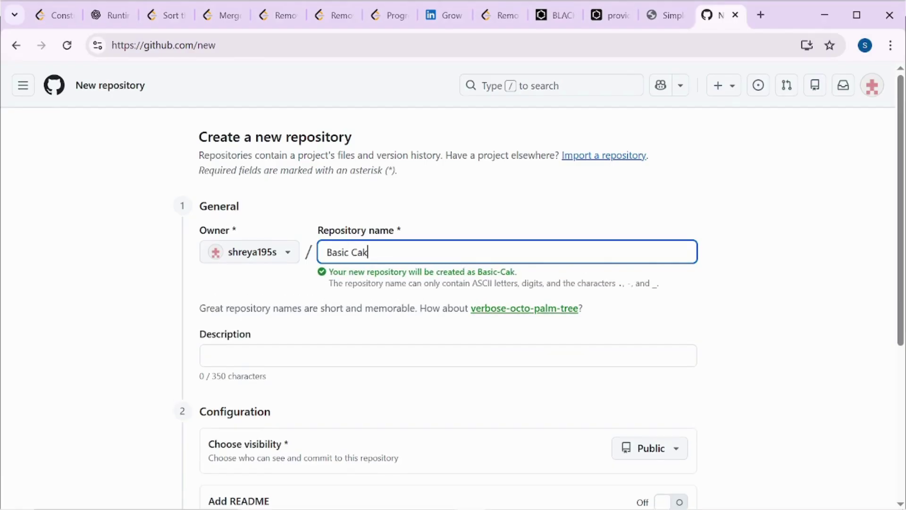
pyautogui.press('BackSpace')
pyautogui.write('lcu')
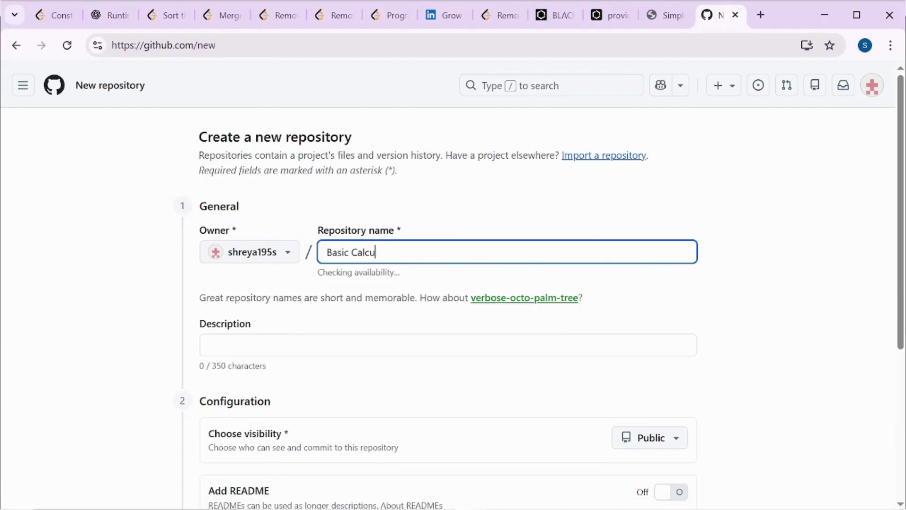
pyautogui.write('lator')
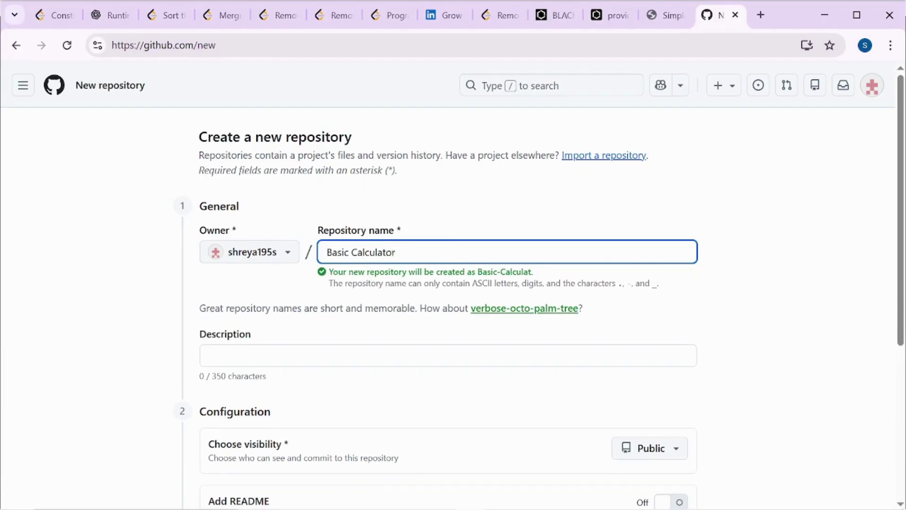
pyautogui.click(382, 355)
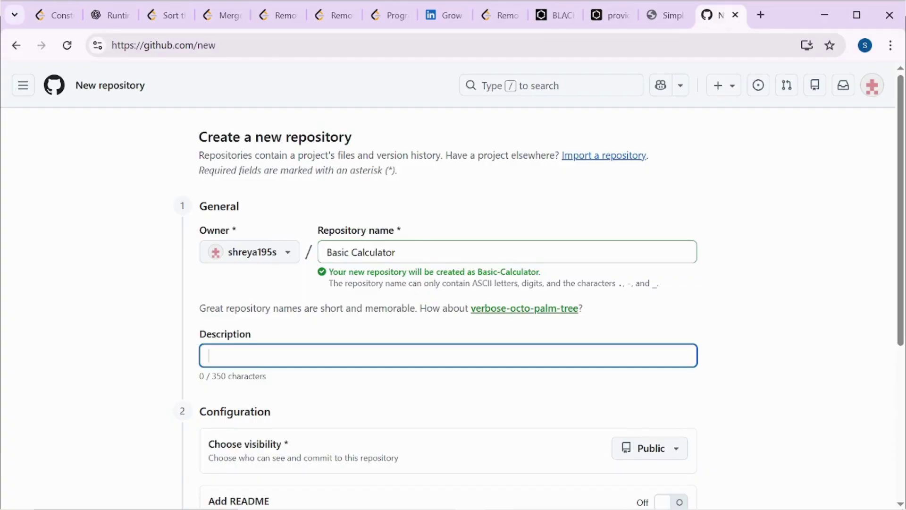
pyautogui.write('"A basic front-end calculator built using HTML, CSS, and JavaScript for performing simple arithmetic operations."')
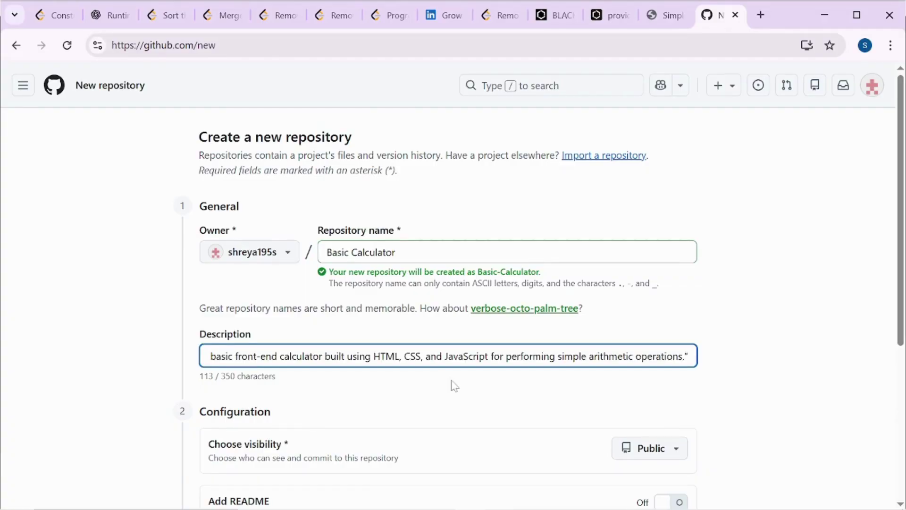
pyautogui.scroll(-4, 451, 384)
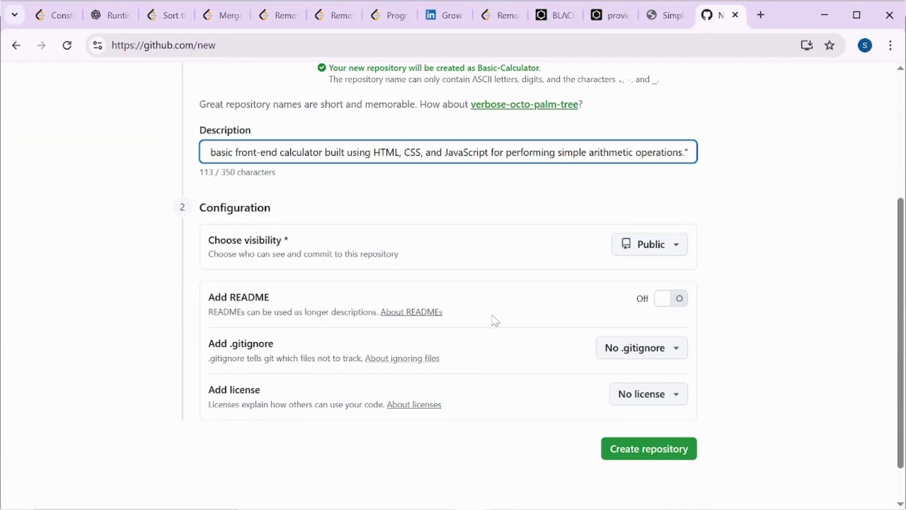
pyautogui.click(666, 309)
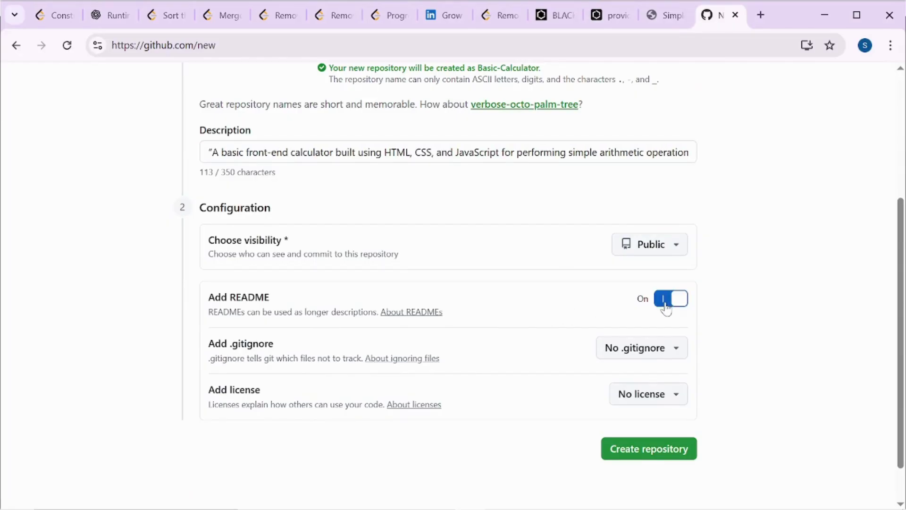
pyautogui.click(614, 454)
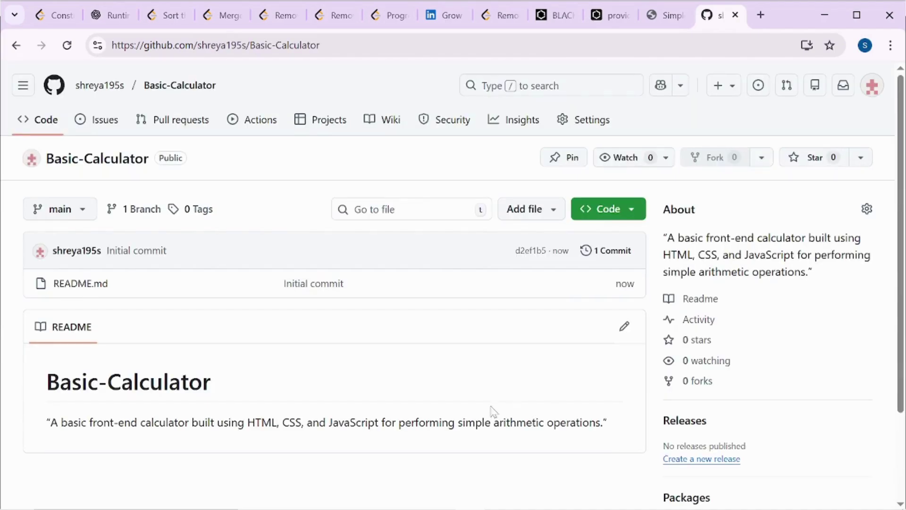
# - Scroll through the Basic-Calculator page to review README.md and its initial commit
pyautogui.scroll(-3, 430, 398)
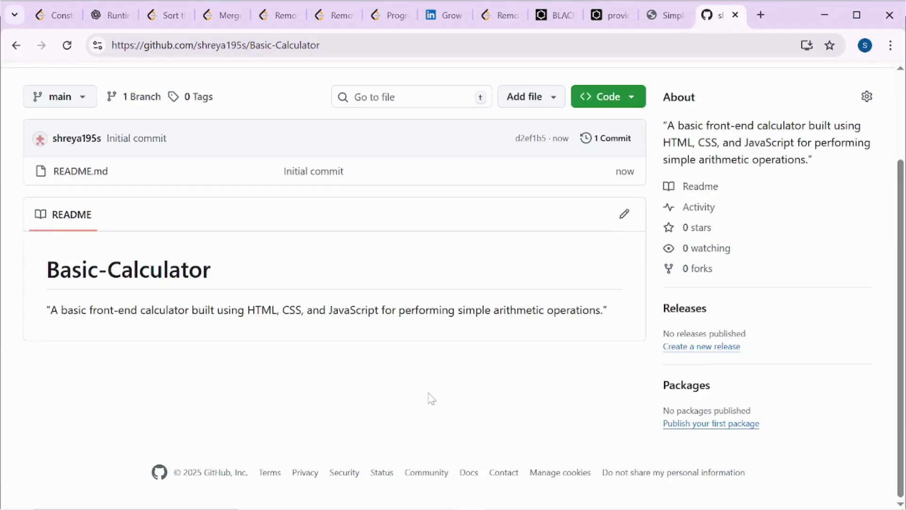
pyautogui.scroll(2, 430, 398)
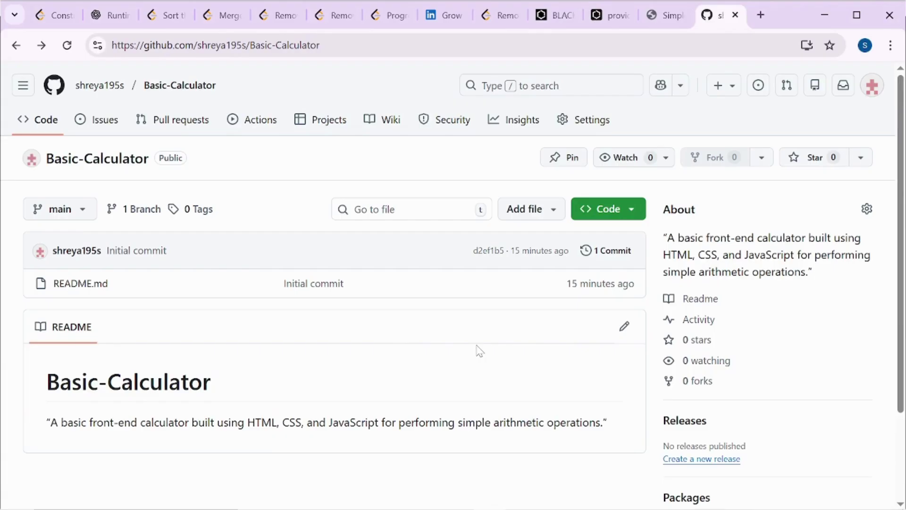
# - Paste the full project description into README.md and delete the leftover 'markdown / Copy code' lines
pyautogui.click(624, 327)
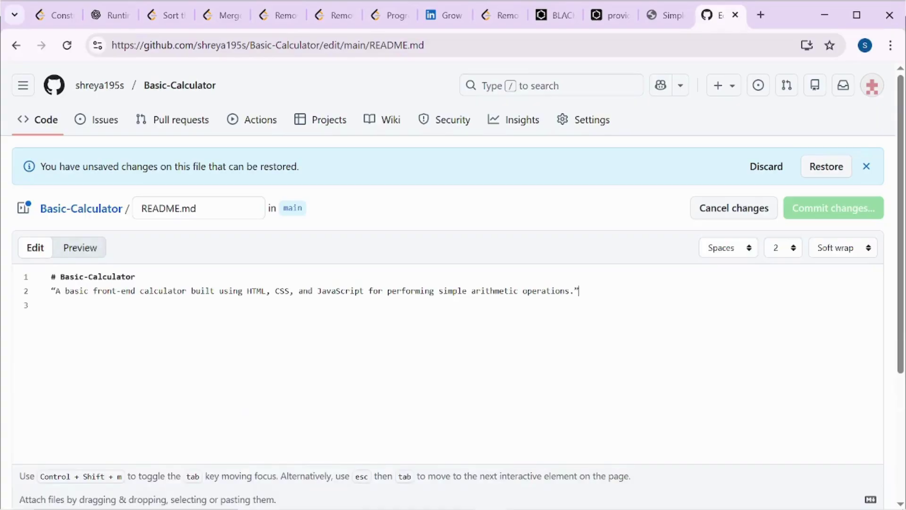
pyautogui.press('Return')
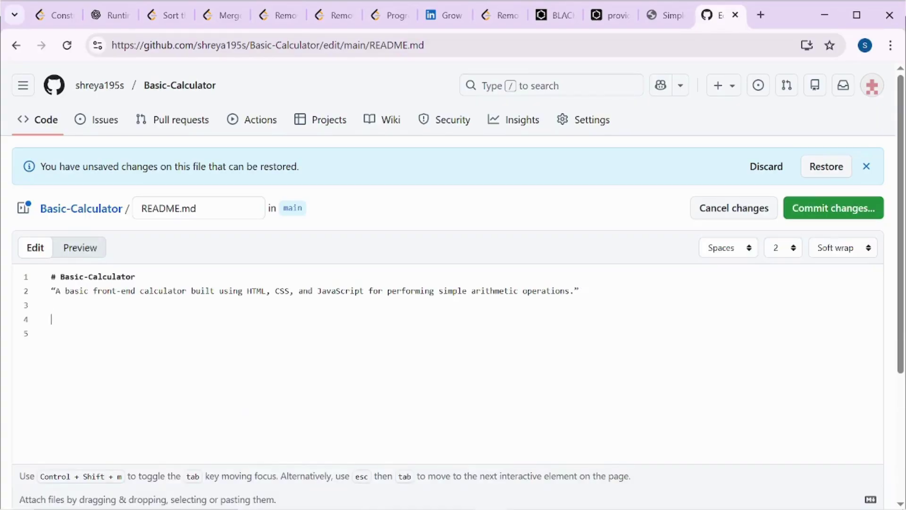
pyautogui.hotkey('ctrl', 'v')
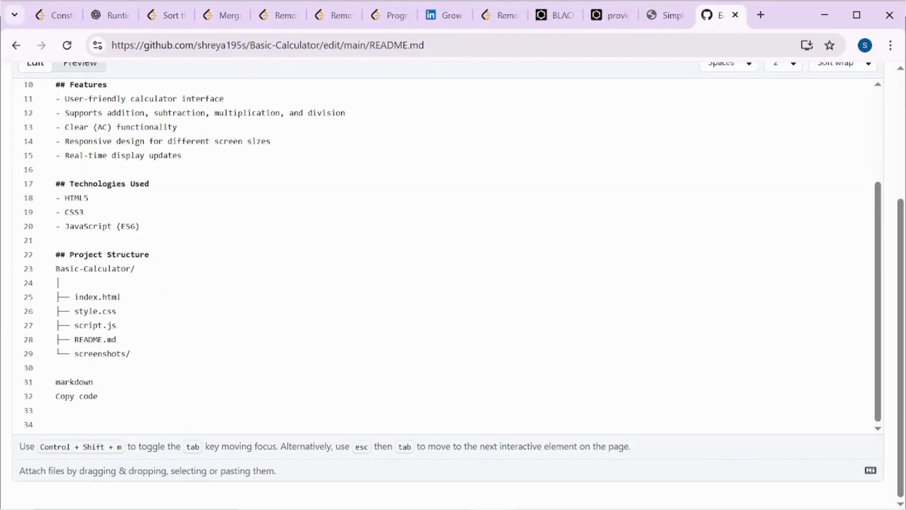
pyautogui.moveTo(98, 396); pyautogui.dragTo(55, 382)
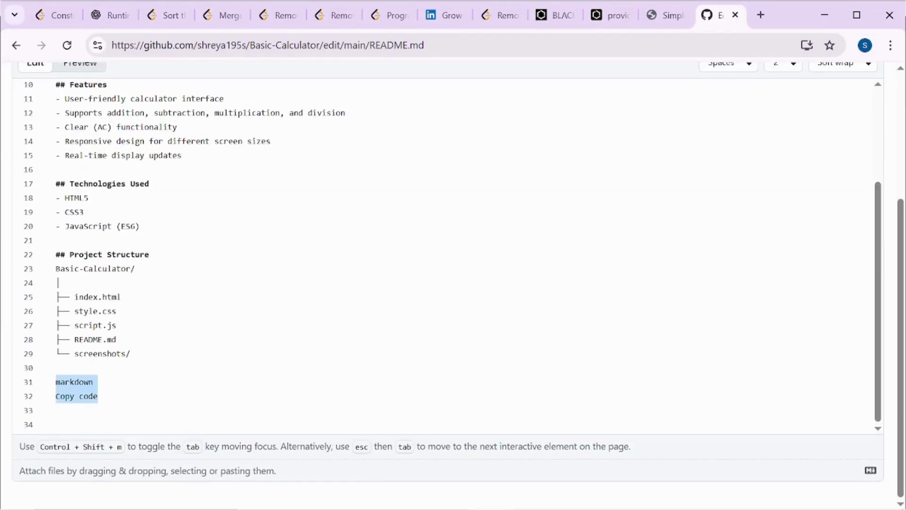
pyautogui.press('BackSpace')
pyautogui.press('BackSpace')
pyautogui.press('BackSpace')
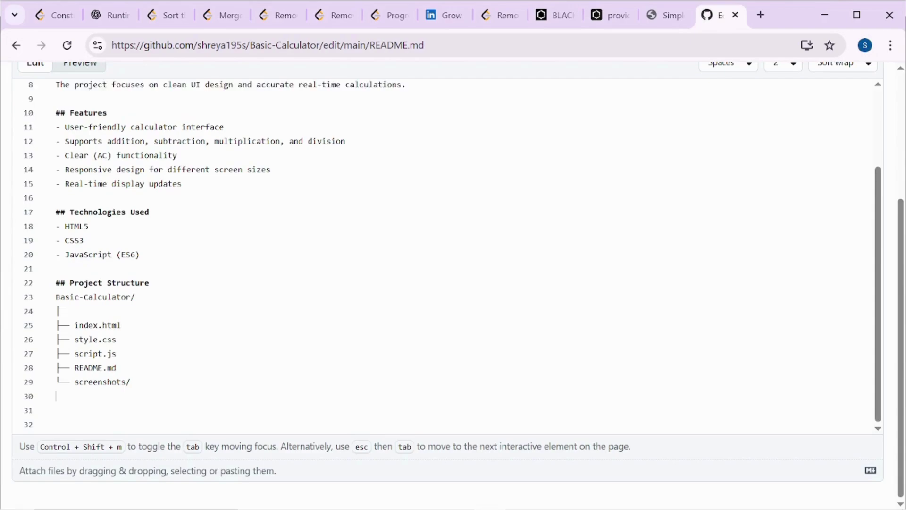
pyautogui.scroll(3, 444, 254)
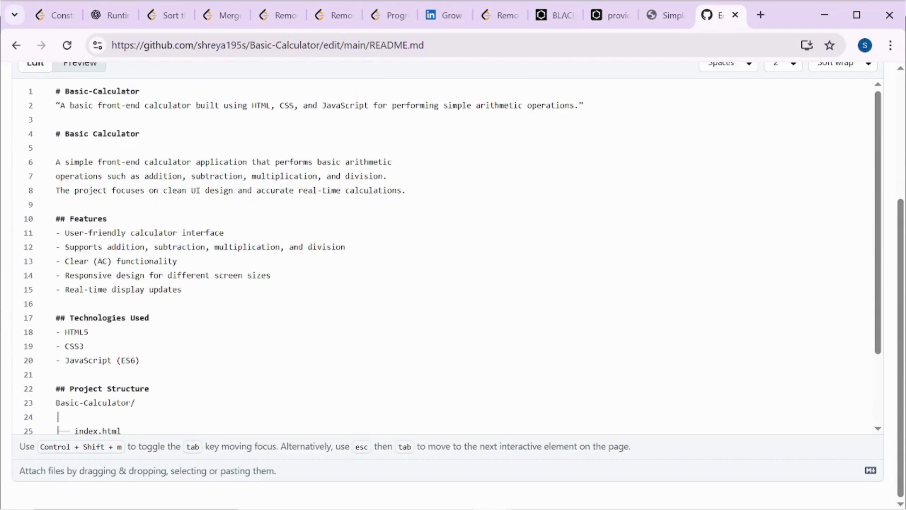
pyautogui.scroll(-2, 443, 255)
pyautogui.scroll(2, 443, 254)
pyautogui.scroll(4, 444, 255)
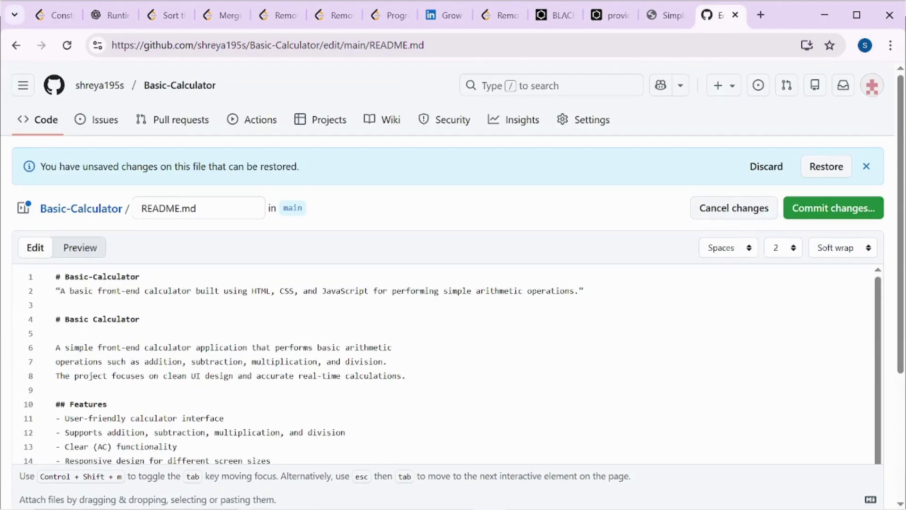
# - Commit the edited README.md directly to the main branch
pyautogui.click(808, 214)
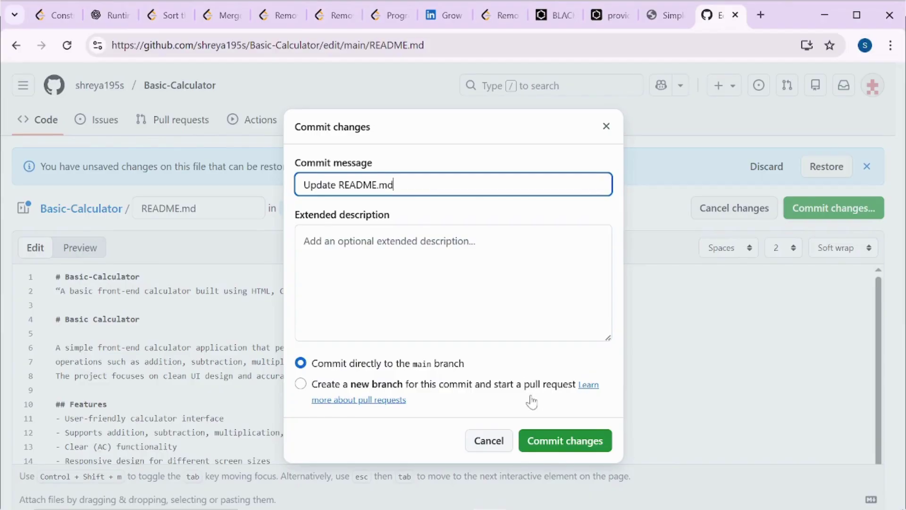
pyautogui.click(552, 441)
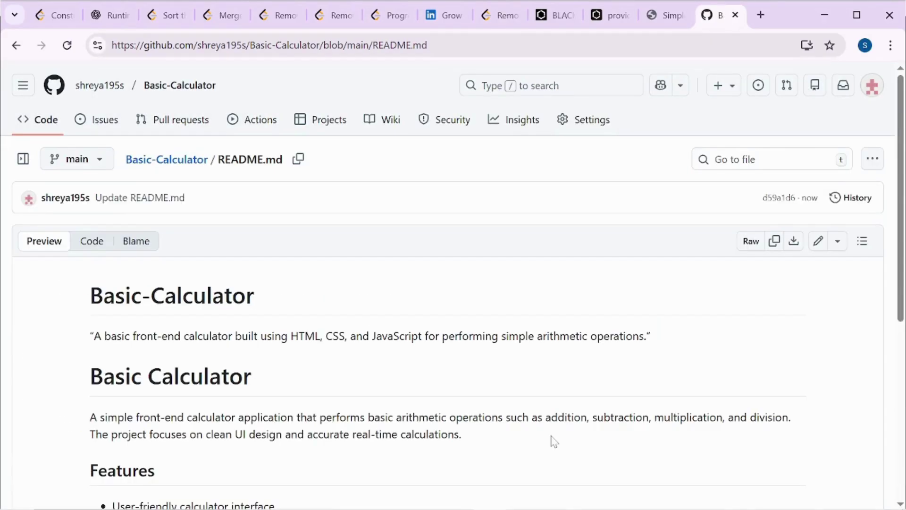
pyautogui.scroll(-7, 278, 480)
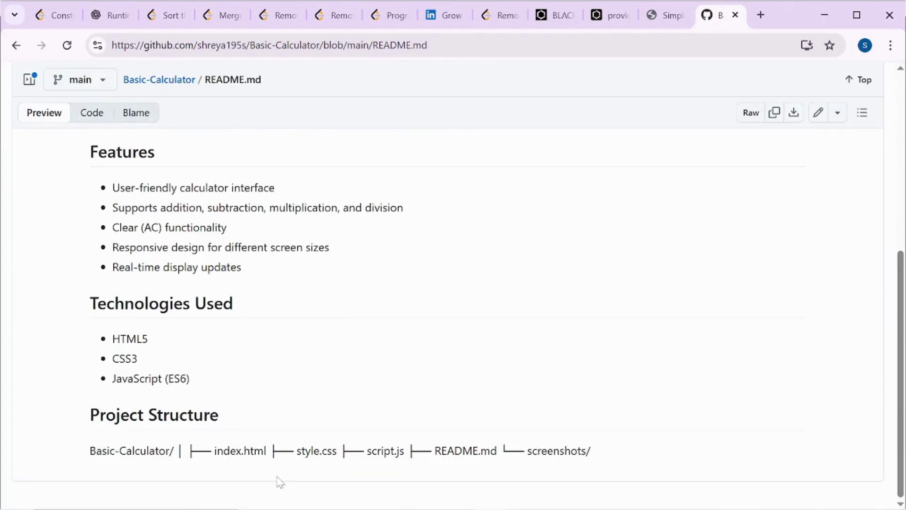
pyautogui.scroll(7, 367, 310)
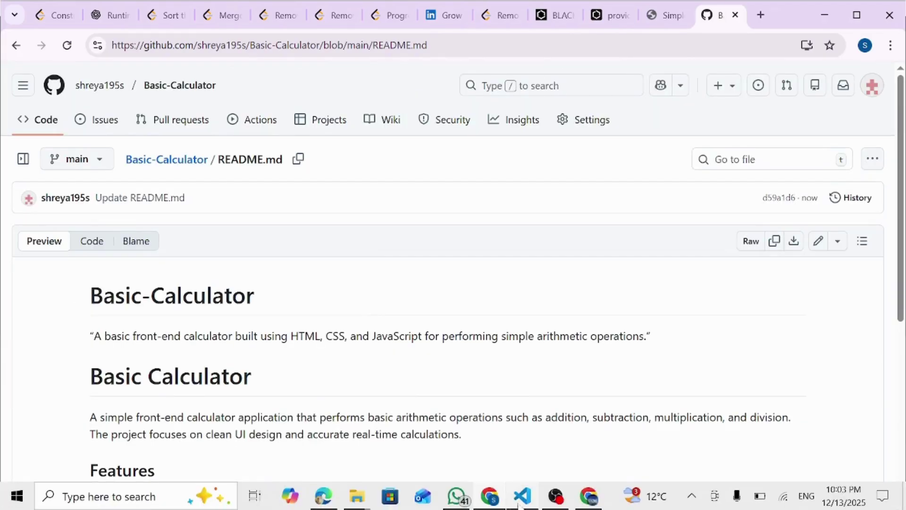
pyautogui.click(519, 504)
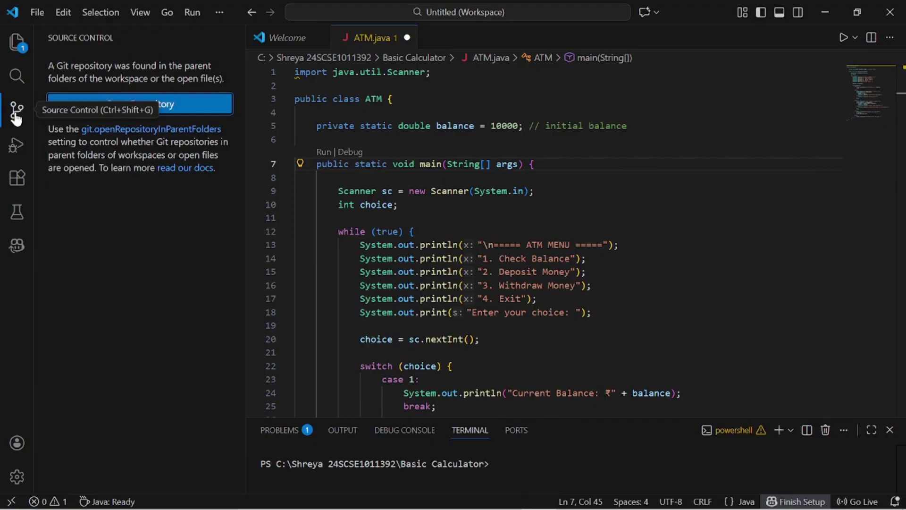
# - List the parent-folder Git repositories for ATM.java in Source Control, then minimize VS Code
pyautogui.click(146, 107)
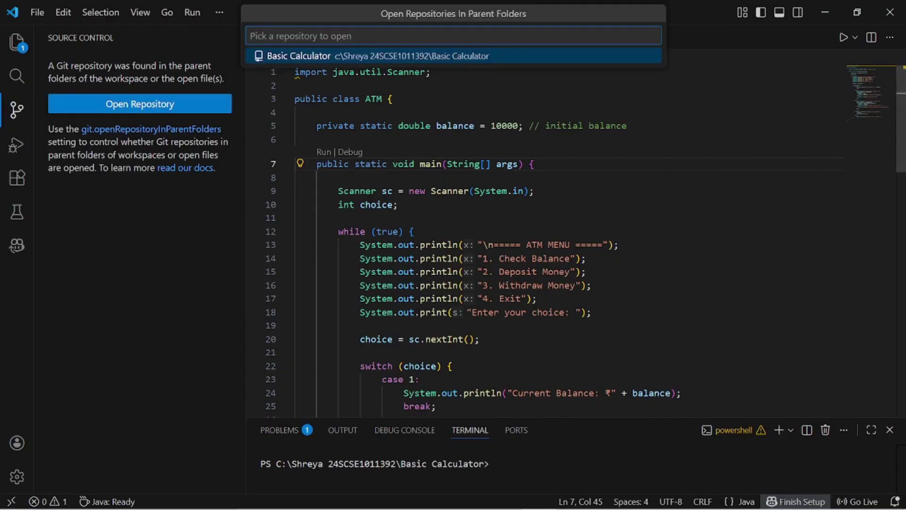
pyautogui.click(537, 500)
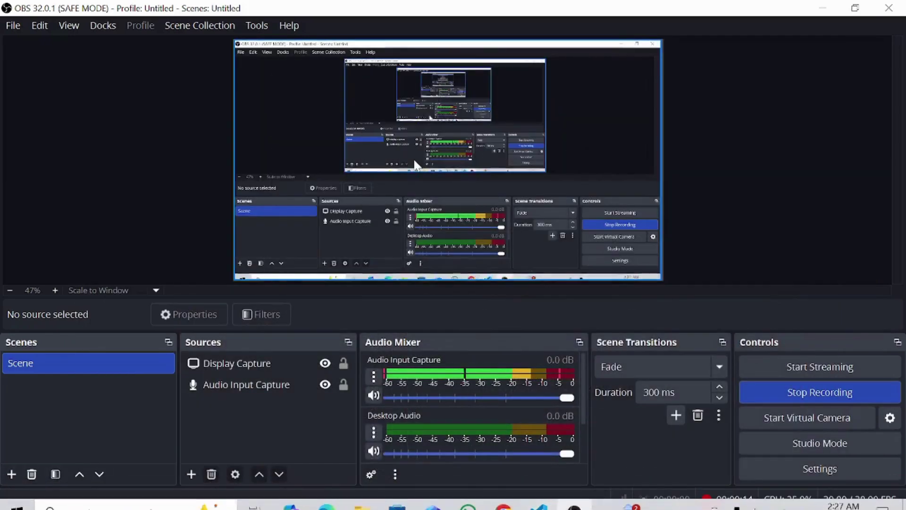
# - Copy the ATM-project repository URL from the address bar and return to ATM.java in VS Code
pyautogui.moveTo(515, 506)
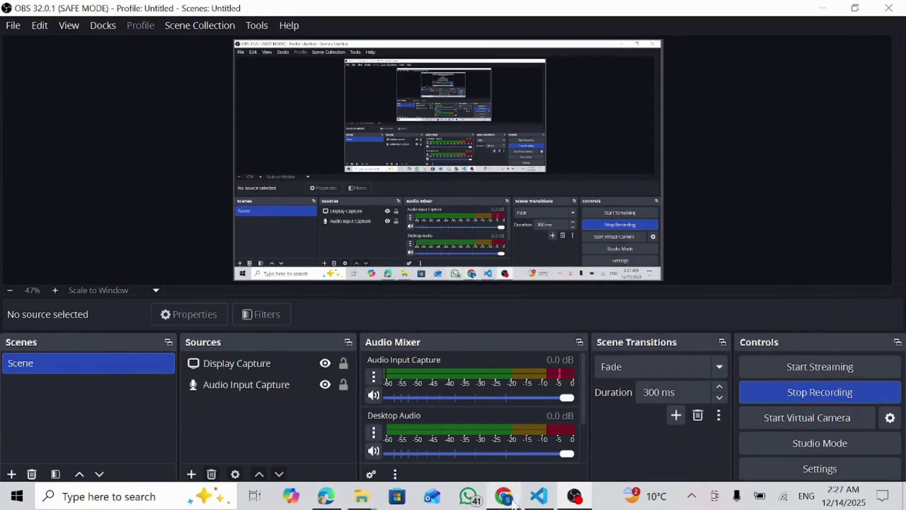
pyautogui.click(514, 505)
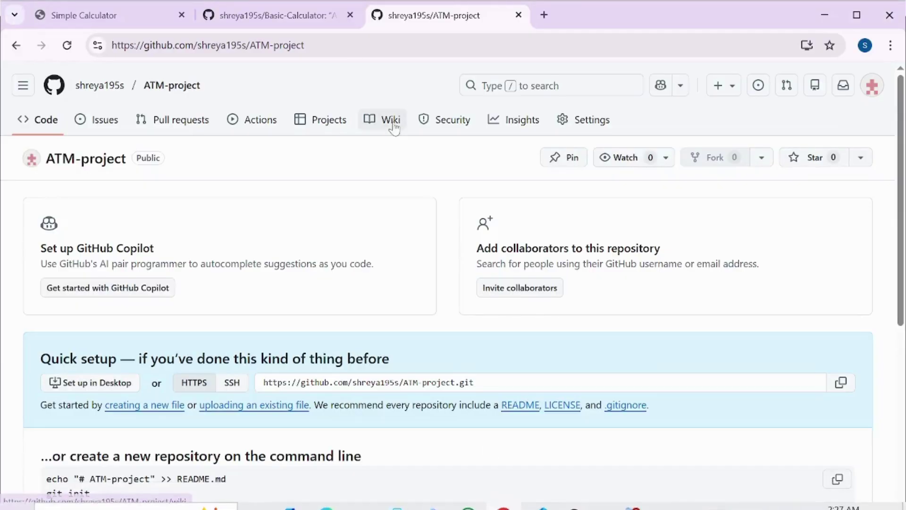
pyautogui.moveTo(304, 45); pyautogui.dragTo(112, 45)
pyautogui.hotkey('ctrl', 'c')
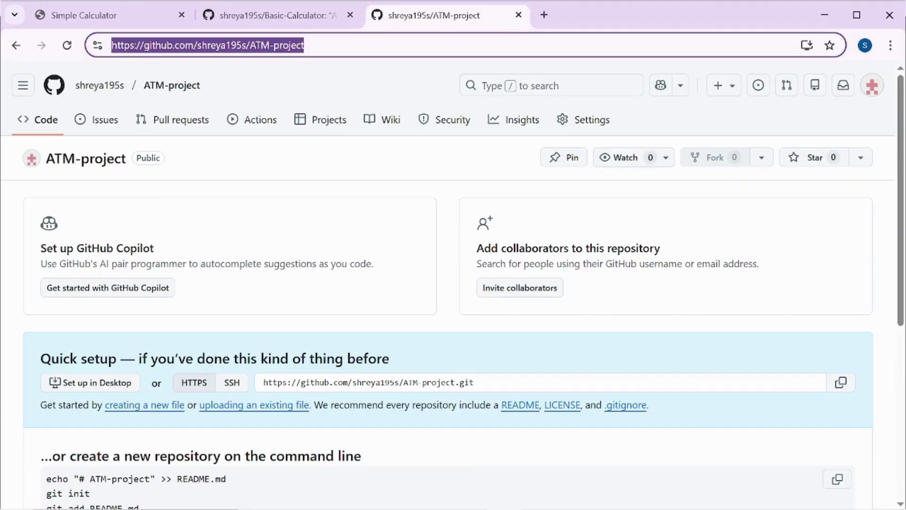
pyautogui.scroll(-5, 342, 330)
pyautogui.moveTo(424, 500)
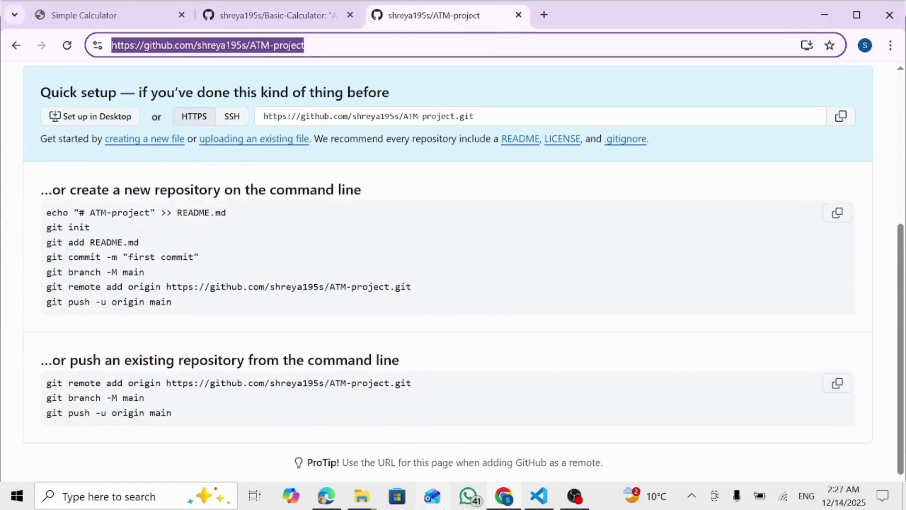
pyautogui.moveTo(538, 496)
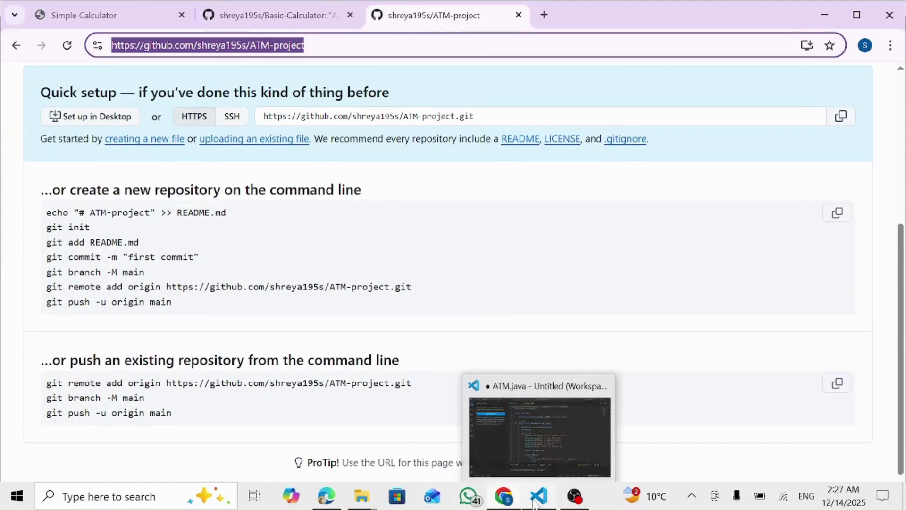
pyautogui.click(528, 418)
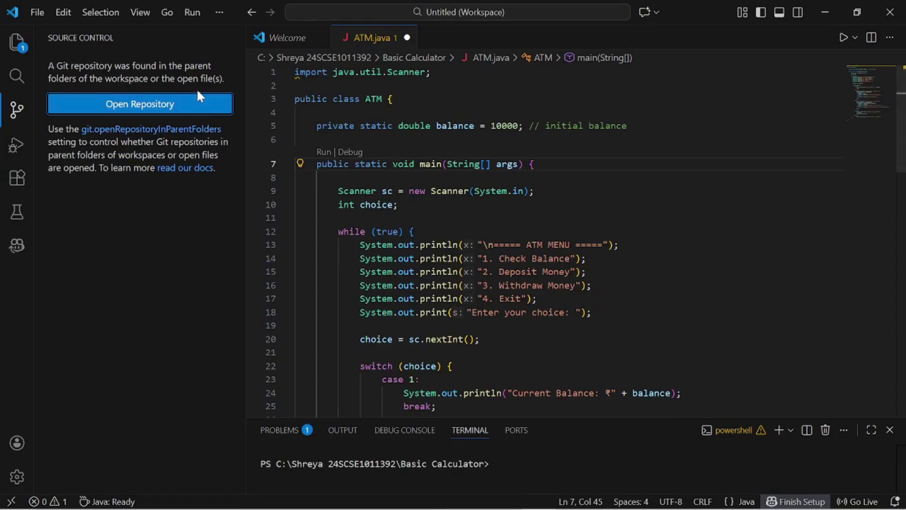
# - Open the Basic Calculator repository from the parent-folder repository list in Source Control
pyautogui.click(197, 91)
pyautogui.click(210, 105)
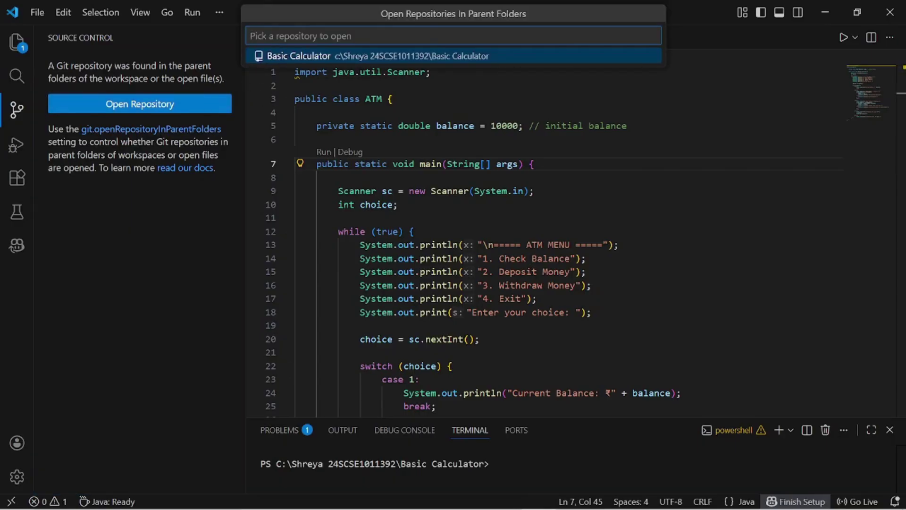
pyautogui.hotkey('ctrl', 'v')
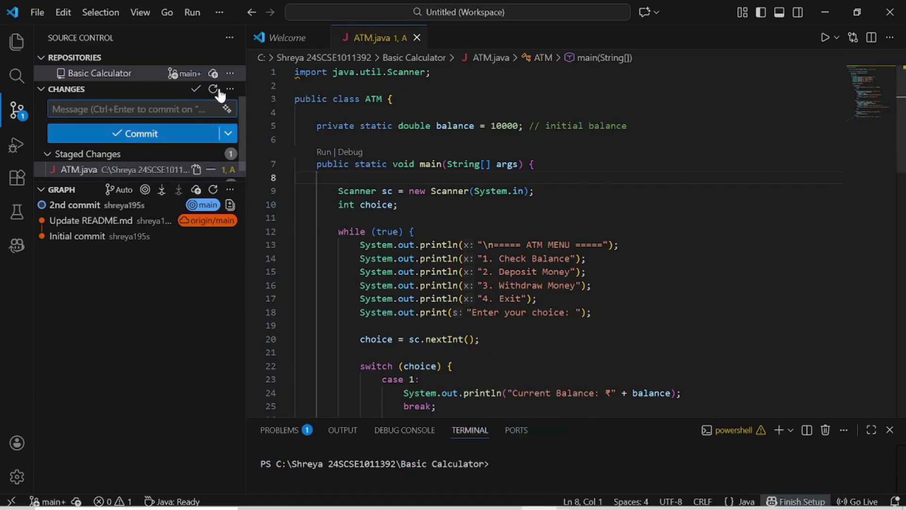
# - Add the pasted ATM-project URL as a Git remote named 'originnn'
pyautogui.click(230, 89)
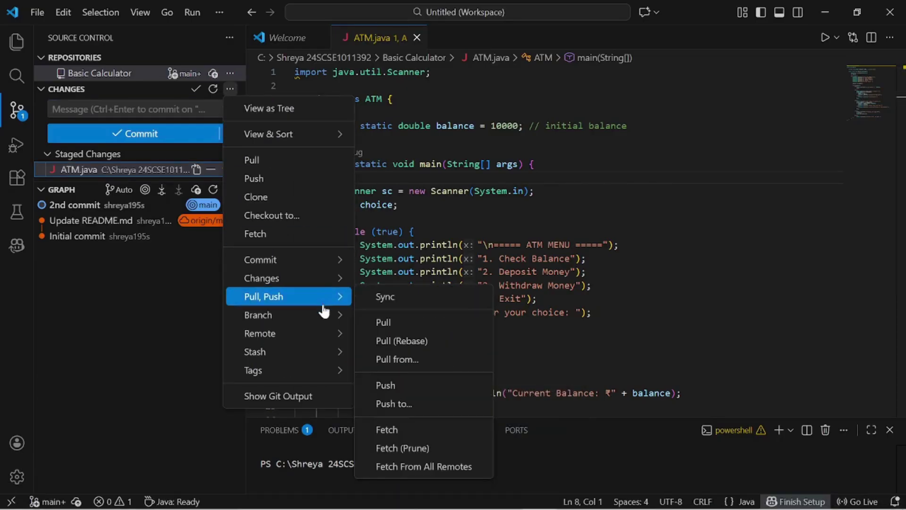
pyautogui.moveTo(323, 334)
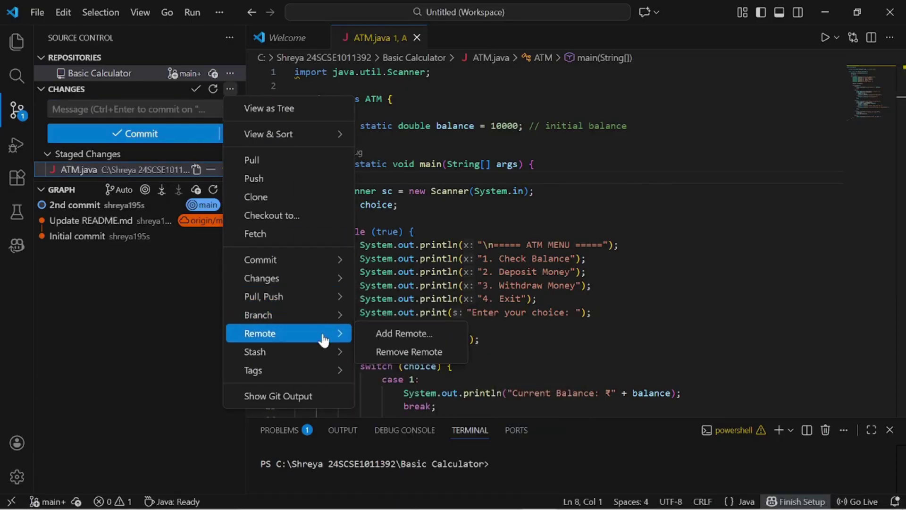
pyautogui.click(370, 336)
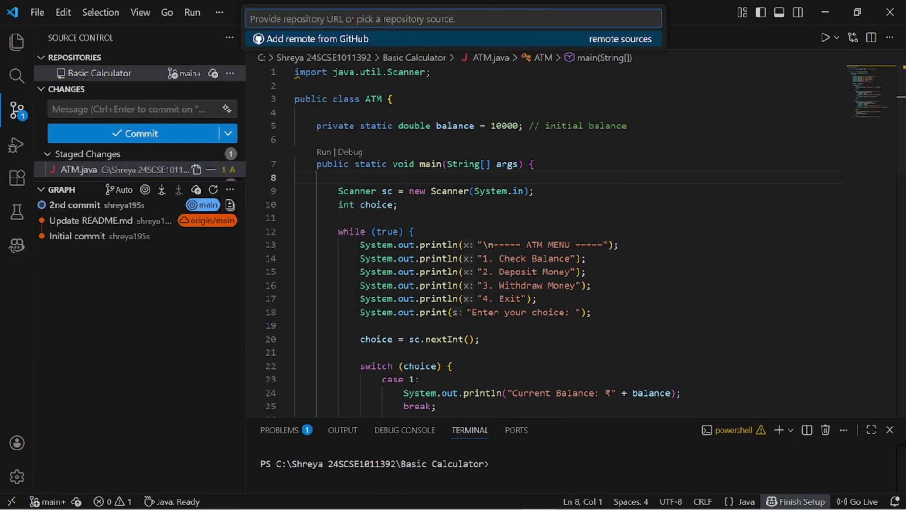
pyautogui.hotkey('ctrl', 'v')
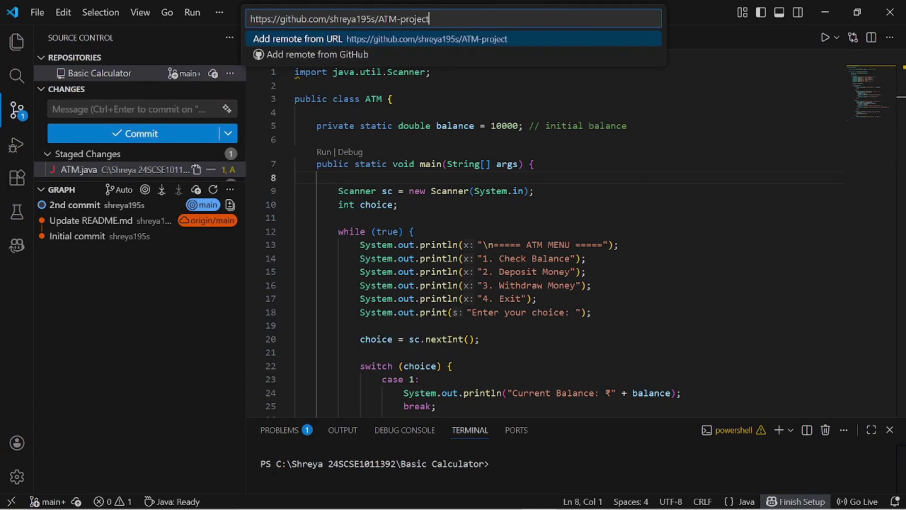
pyautogui.click(361, 39)
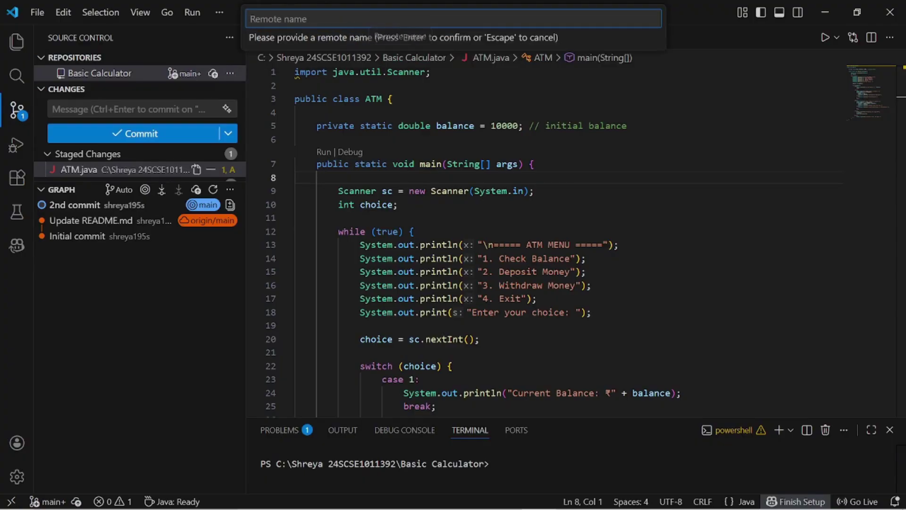
pyautogui.write('or')
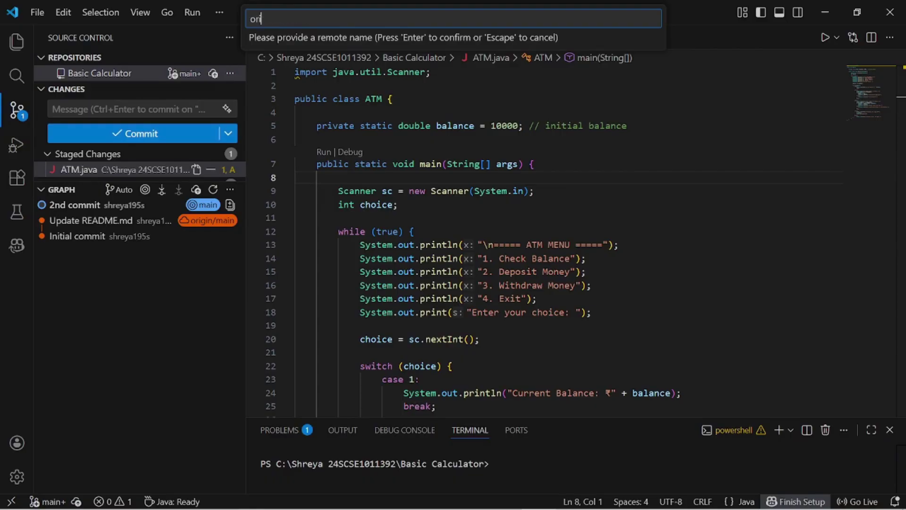
pyautogui.write('iginnn')
pyautogui.press('Return')
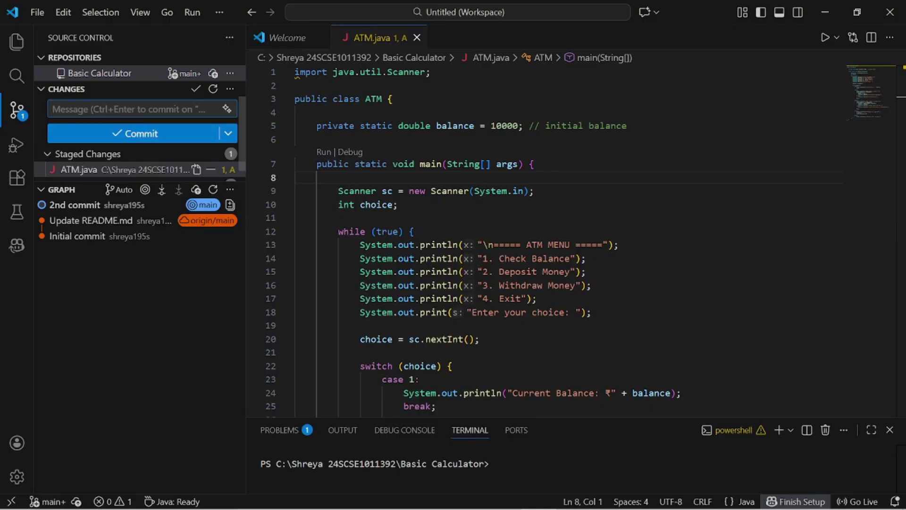
# - Commit the staged ATM.java on main with the message '1st commit'
pyautogui.write('1st commit')
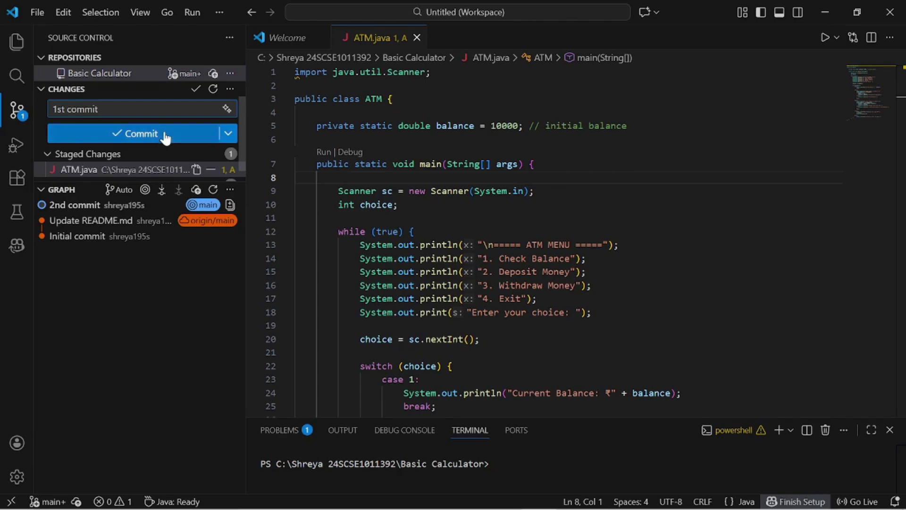
pyautogui.click(163, 134)
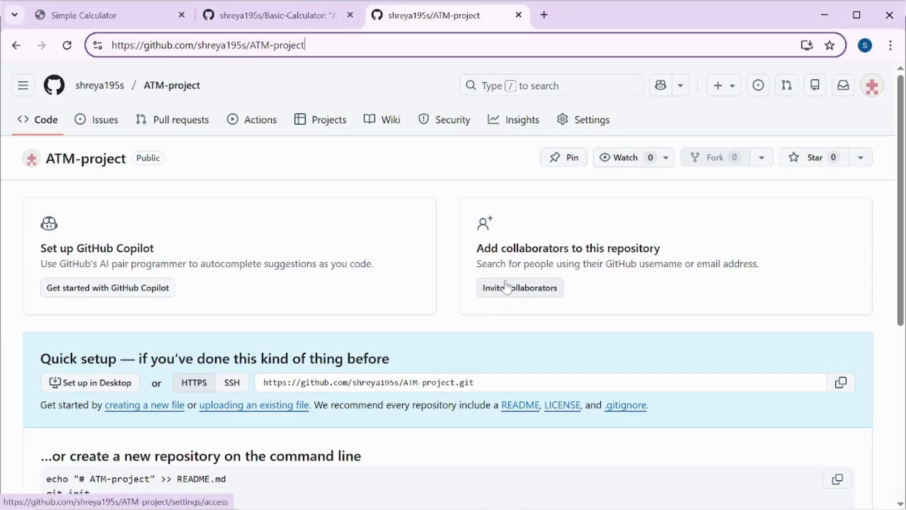
# - Verify identity with the emailed code to unlock ATM-project's Collaborators and teams settings
pyautogui.click(506, 289)
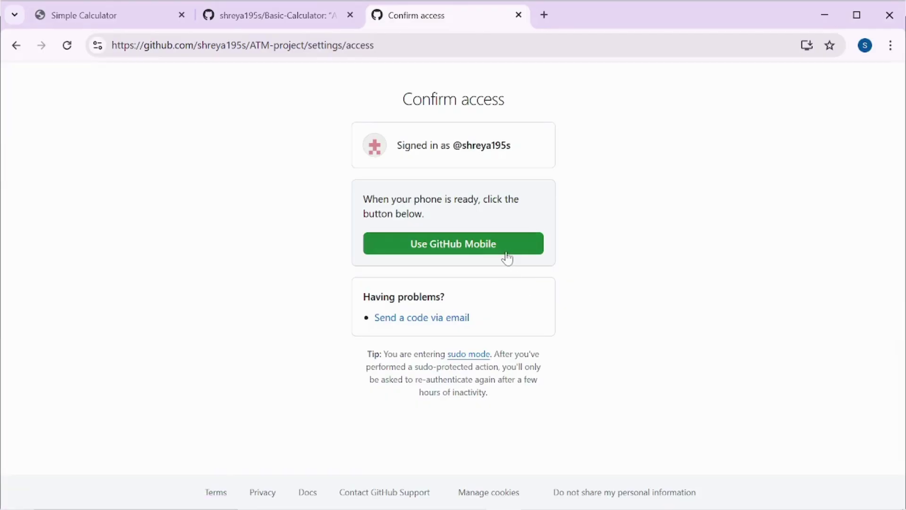
pyautogui.click(448, 318)
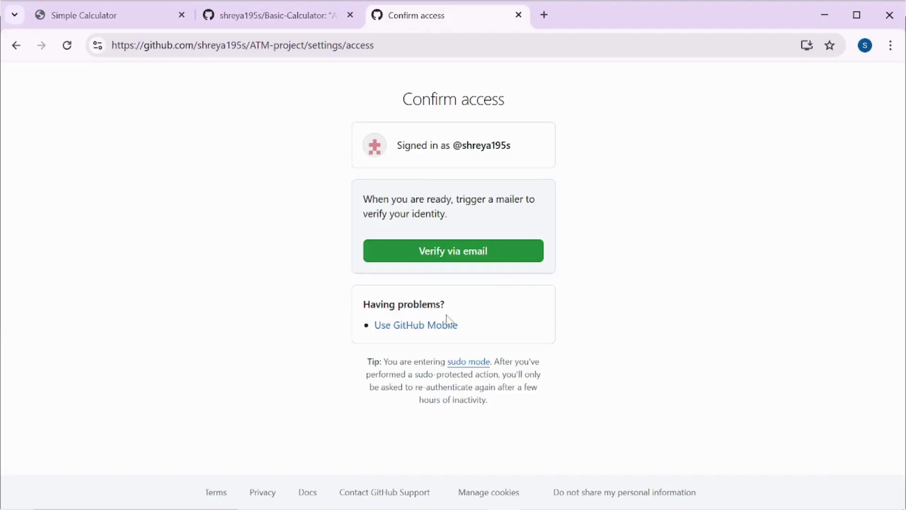
pyautogui.click(466, 257)
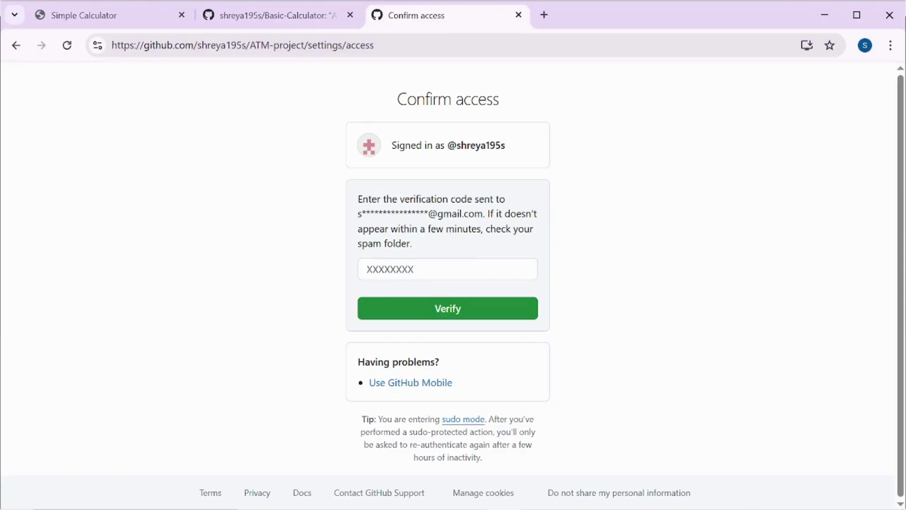
pyautogui.click(465, 268)
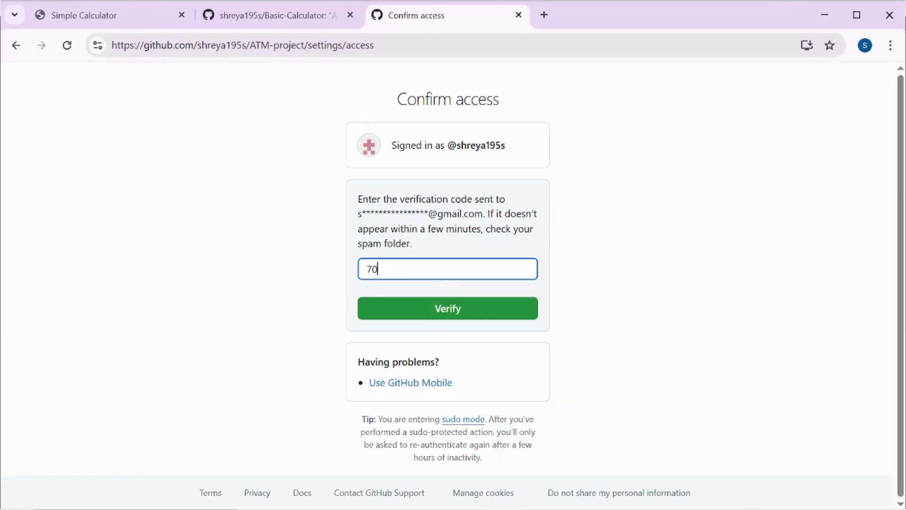
pyautogui.click(446, 311)
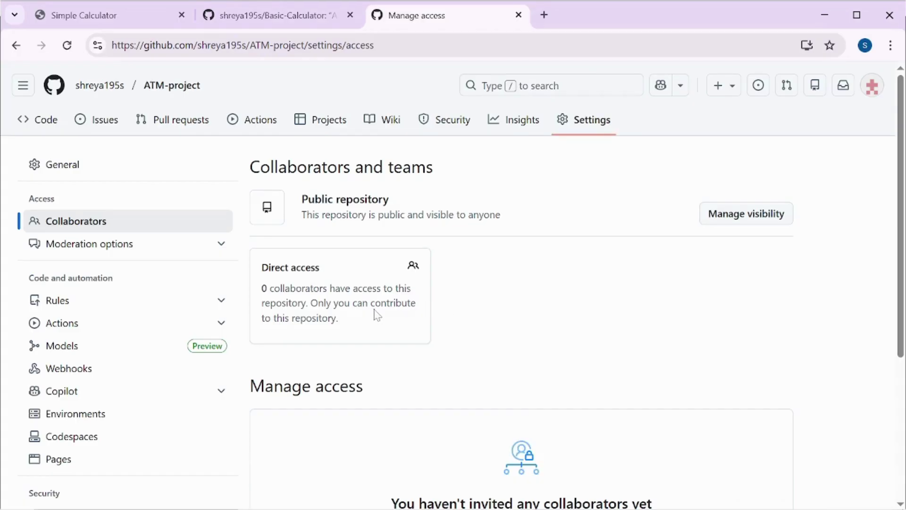
# - Open and cancel the ATM-project Add people dialog twice, inviting no collaborators
pyautogui.scroll(-5, 376, 314)
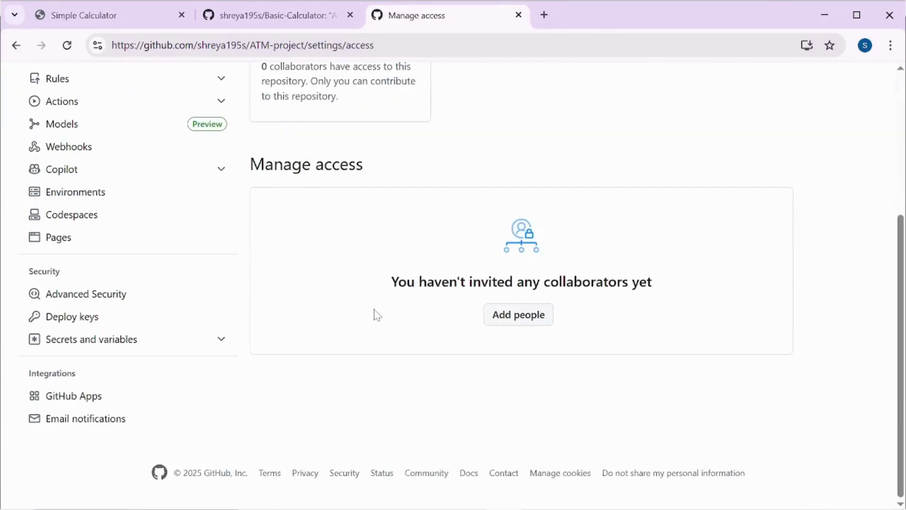
pyautogui.scroll(4, 377, 315)
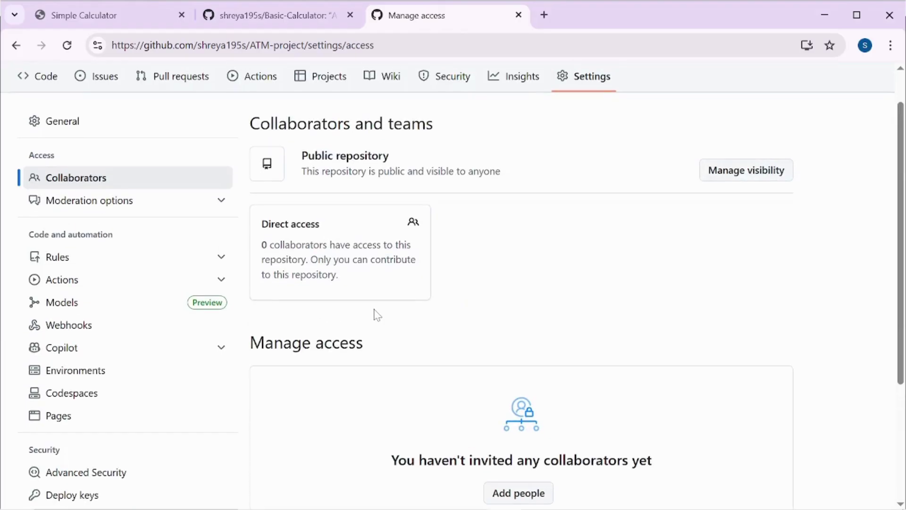
pyautogui.scroll(-2, 376, 315)
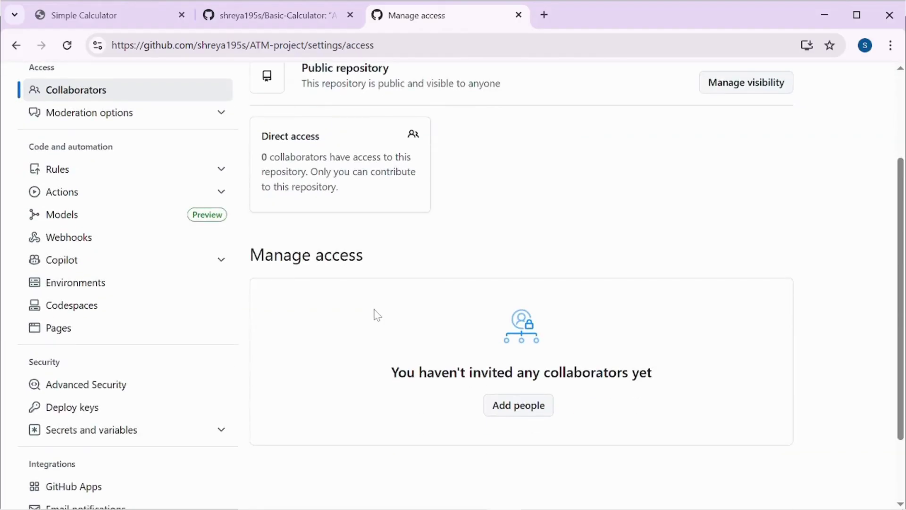
pyautogui.click(510, 410)
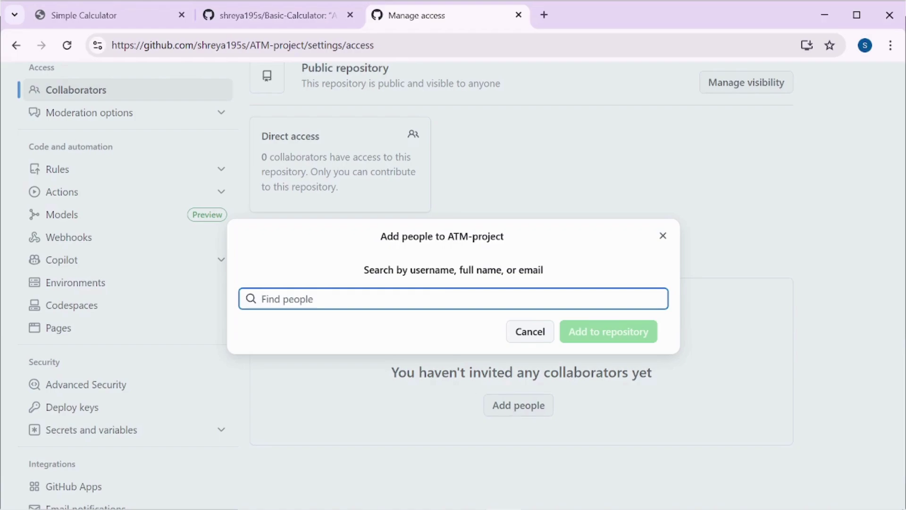
pyautogui.press('Return')
pyautogui.click(662, 236)
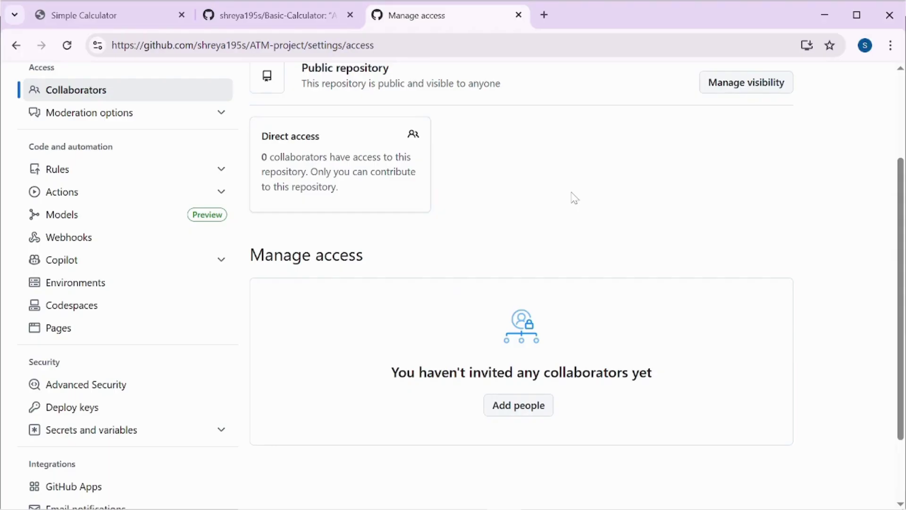
pyautogui.scroll(3, 574, 198)
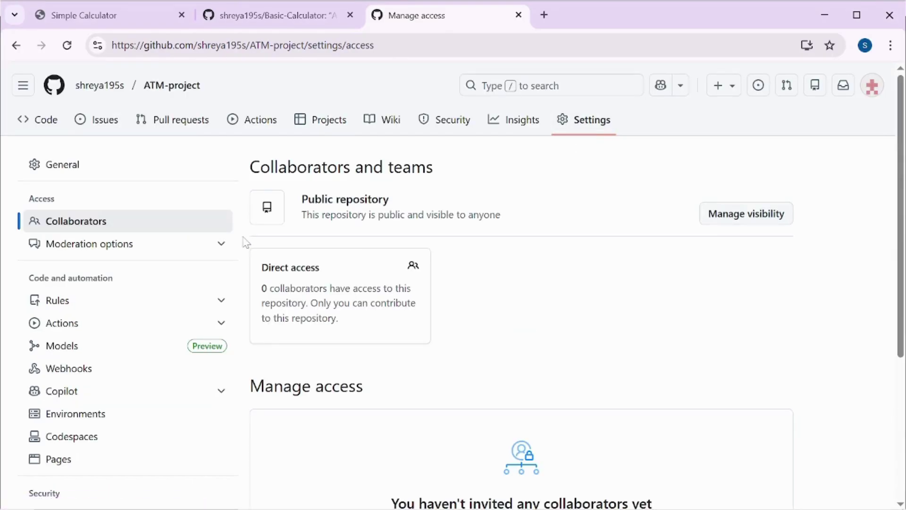
pyautogui.scroll(-3, 464, 407)
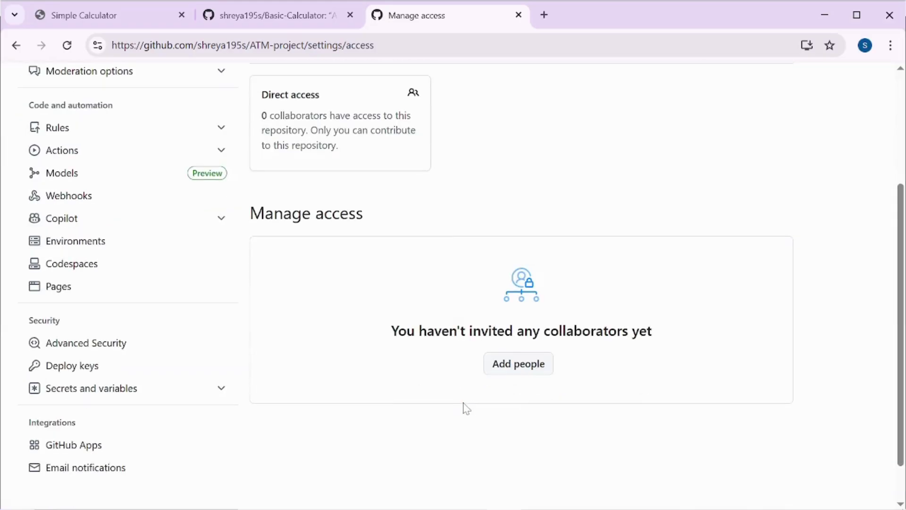
pyautogui.click(535, 373)
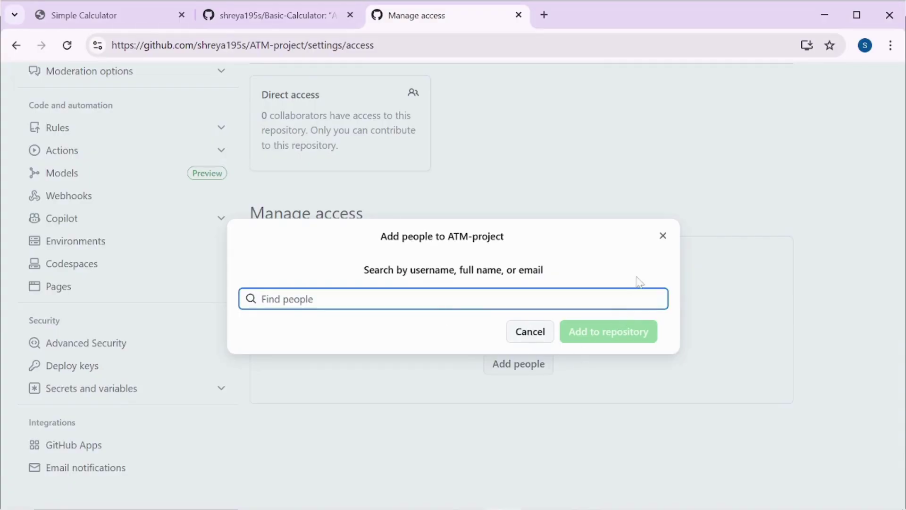
pyautogui.click(663, 235)
pyautogui.scroll(1, 524, 225)
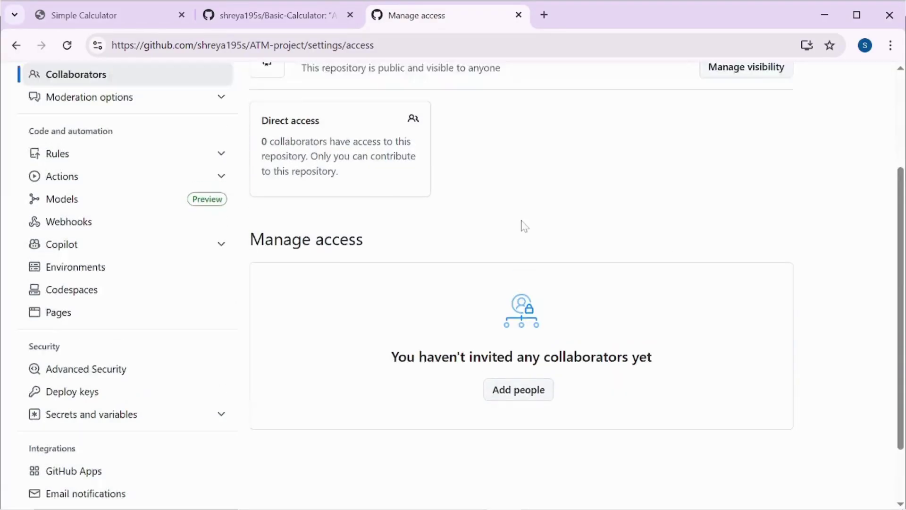
pyautogui.scroll(2, 524, 225)
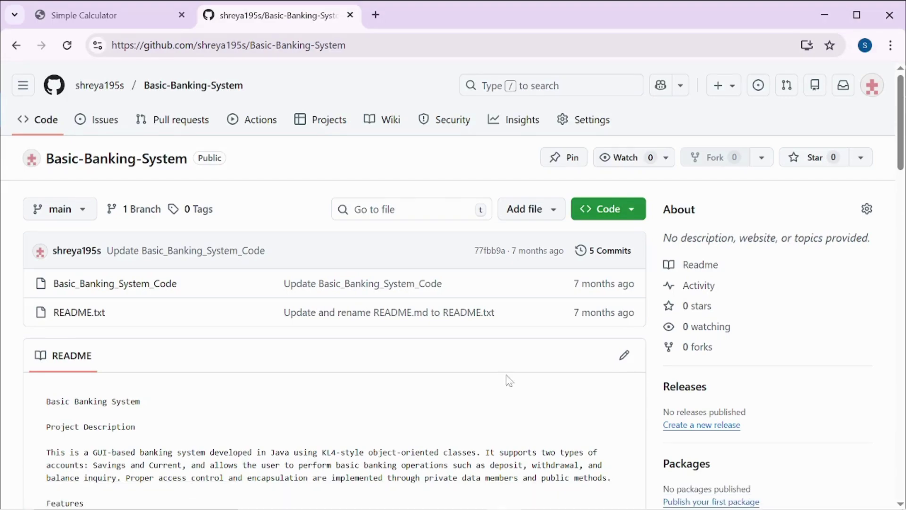
# - In VS Code, begin a Clone Repository from the Source Control actions menu
pyautogui.click(540, 499)
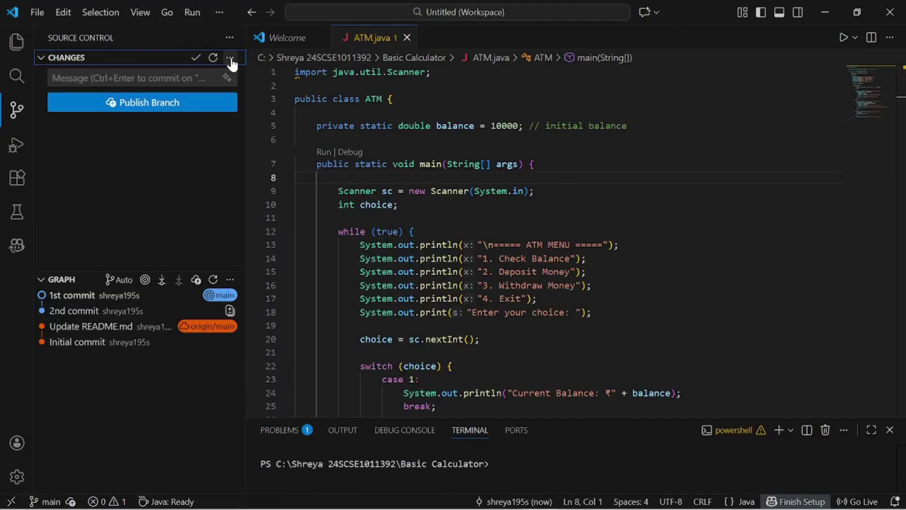
pyautogui.click(231, 57)
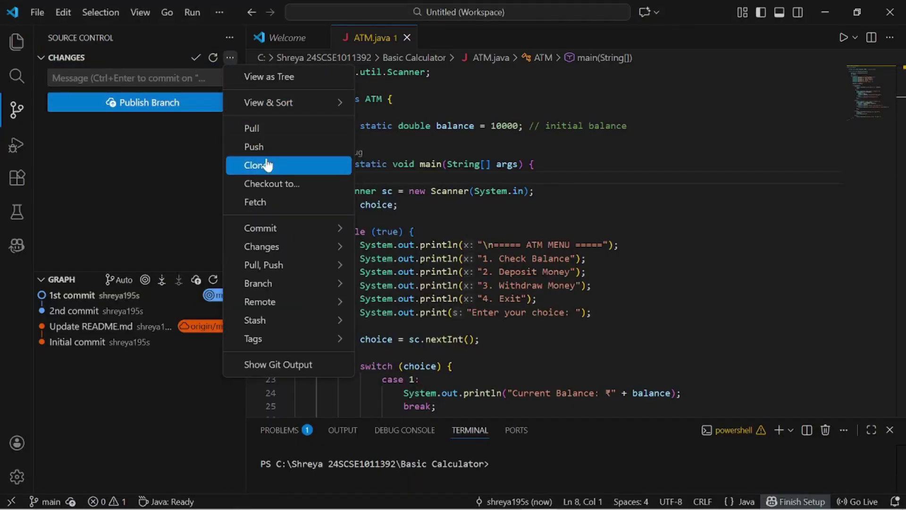
pyautogui.click(259, 166)
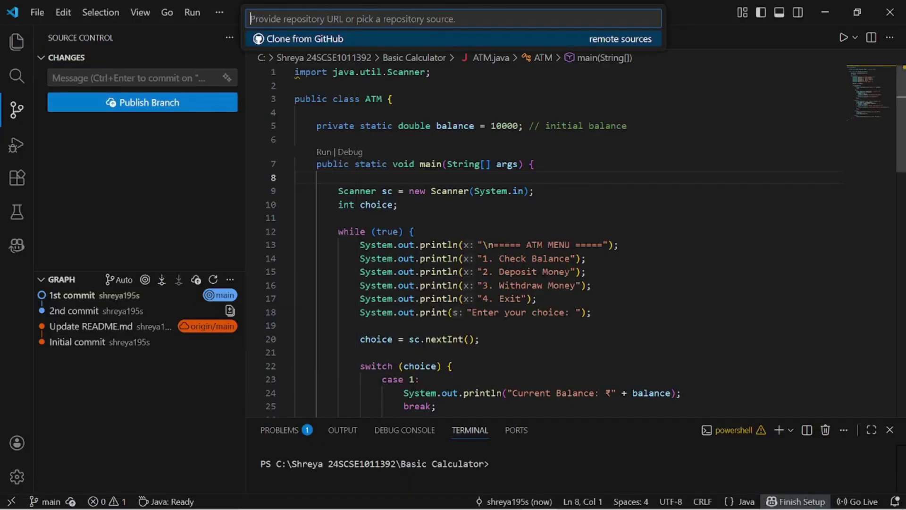
# - Copy Basic-Banking-System's HTTPS clone URL from GitHub's Code dropdown and return to VS Code
pyautogui.moveTo(543, 503)
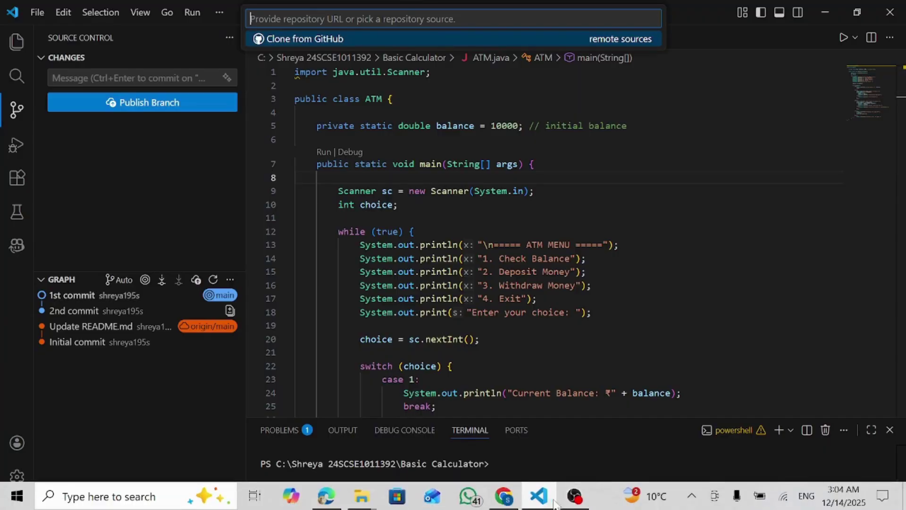
pyautogui.click(500, 425)
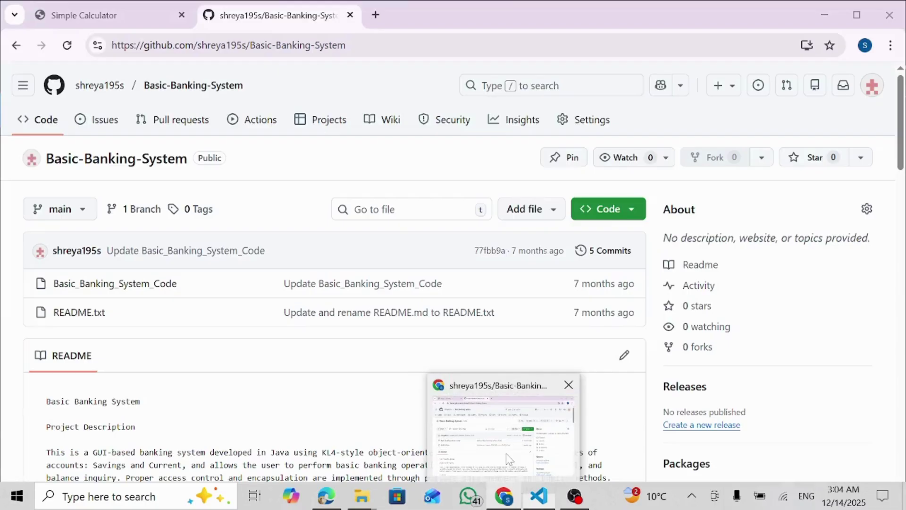
pyautogui.click(611, 213)
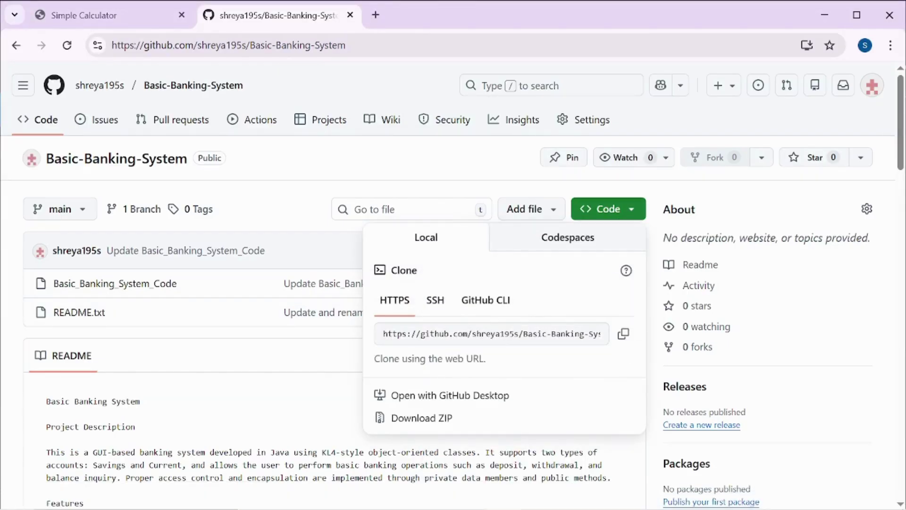
pyautogui.click(624, 334)
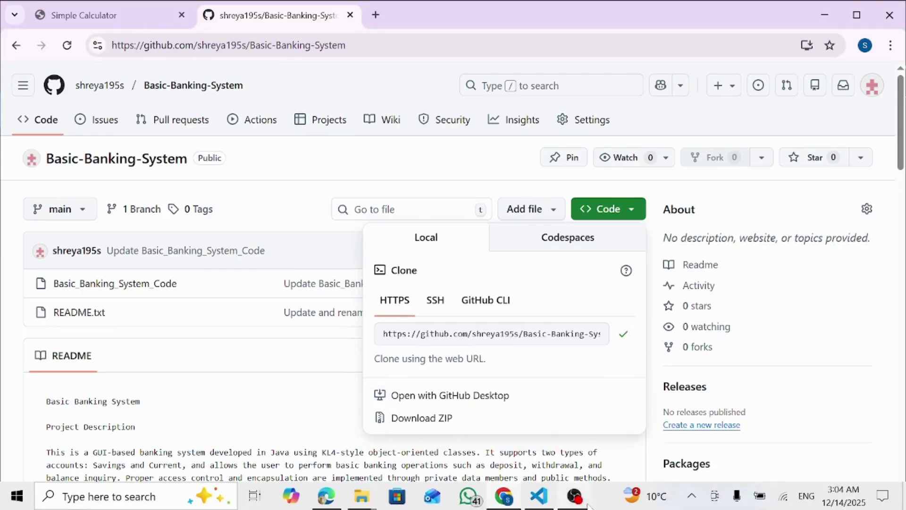
pyautogui.click(532, 502)
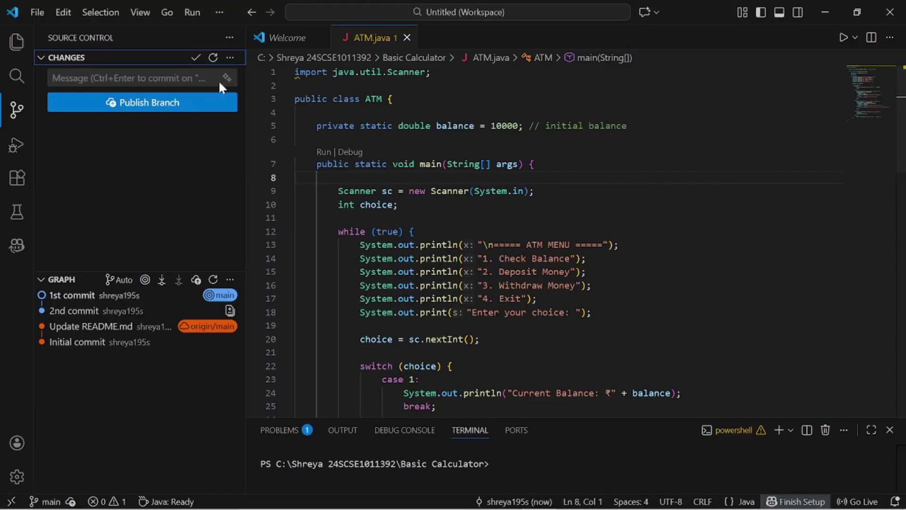
# - Clone the pasted Basic-Banking-System URL into the .jdks folder as repository destination
pyautogui.click(230, 57)
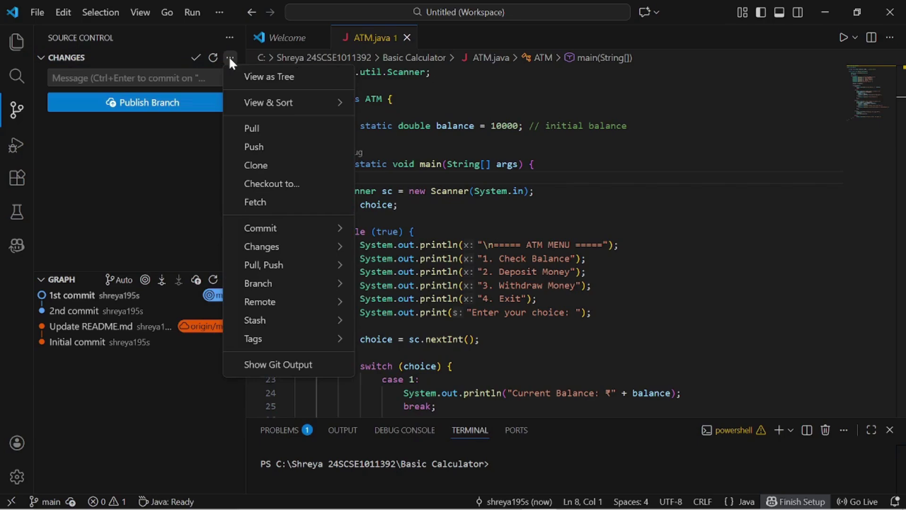
pyautogui.click(261, 165)
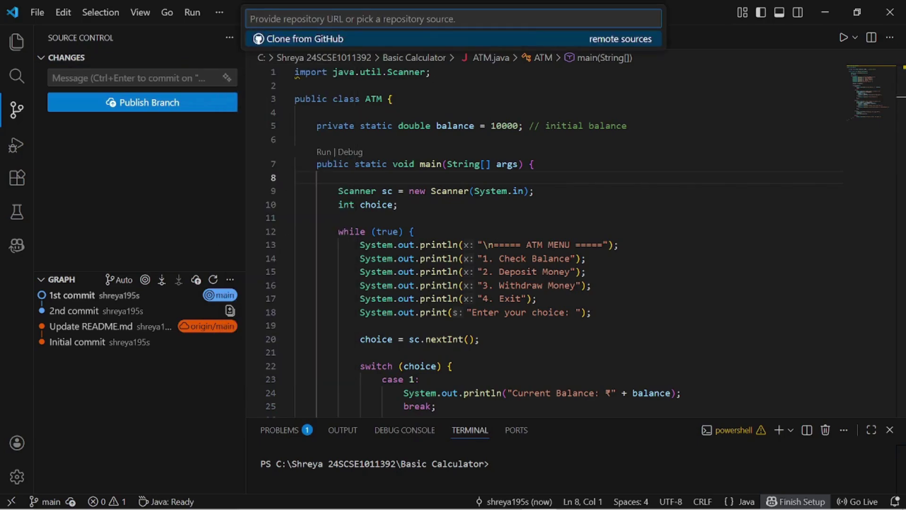
pyautogui.hotkey('ctrl', 'v')
pyautogui.press('Return')
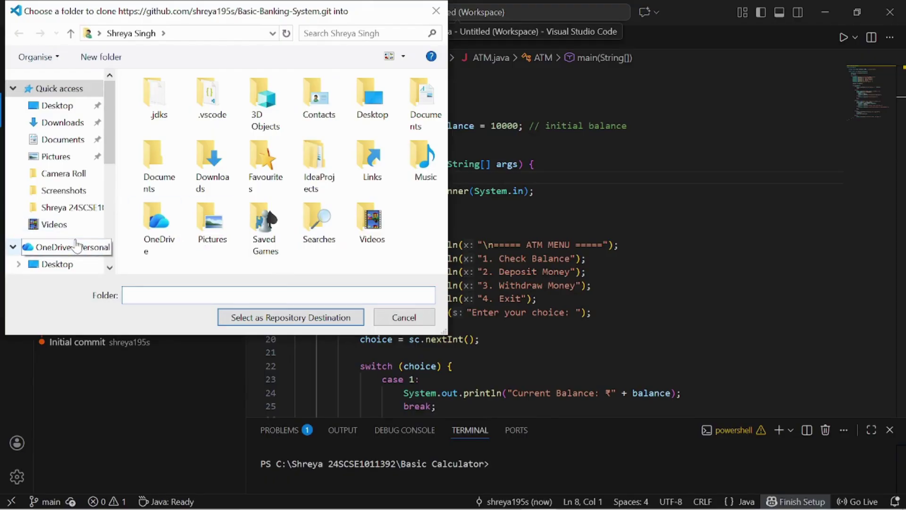
pyautogui.scroll(-1, 51, 218)
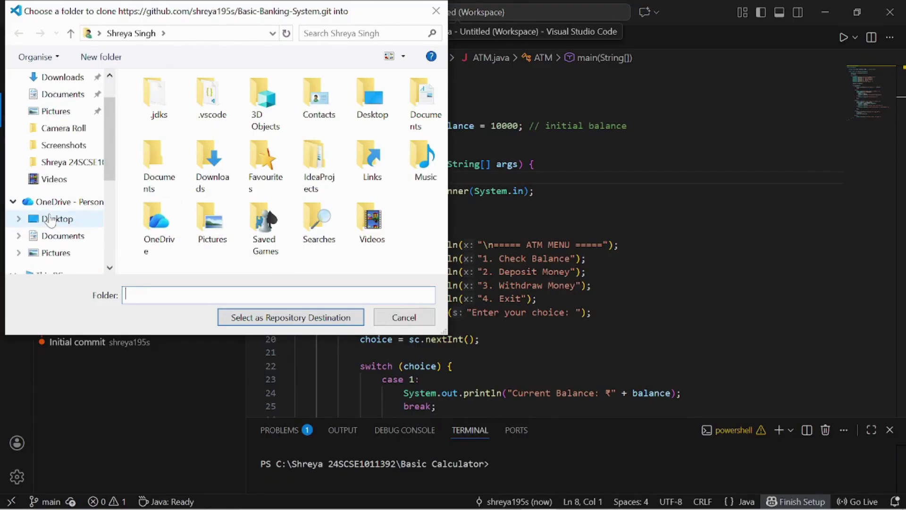
pyautogui.click(169, 105)
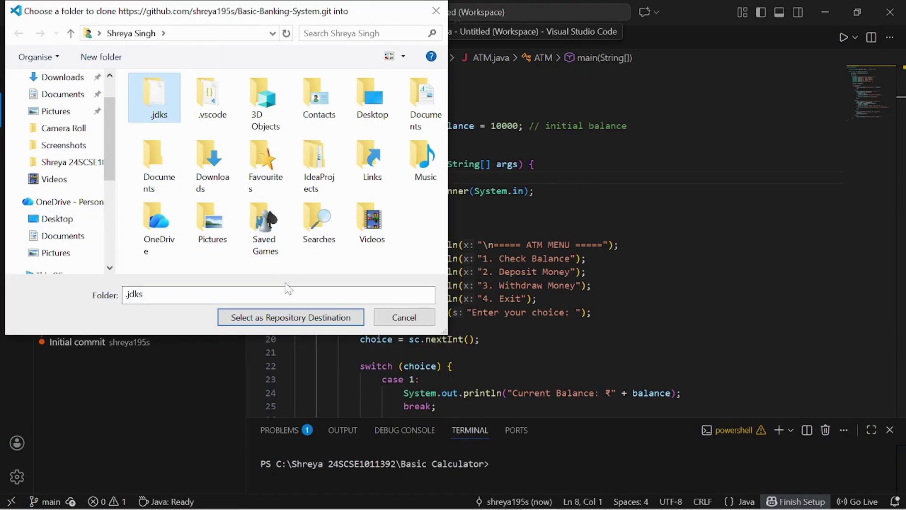
pyautogui.click(290, 318)
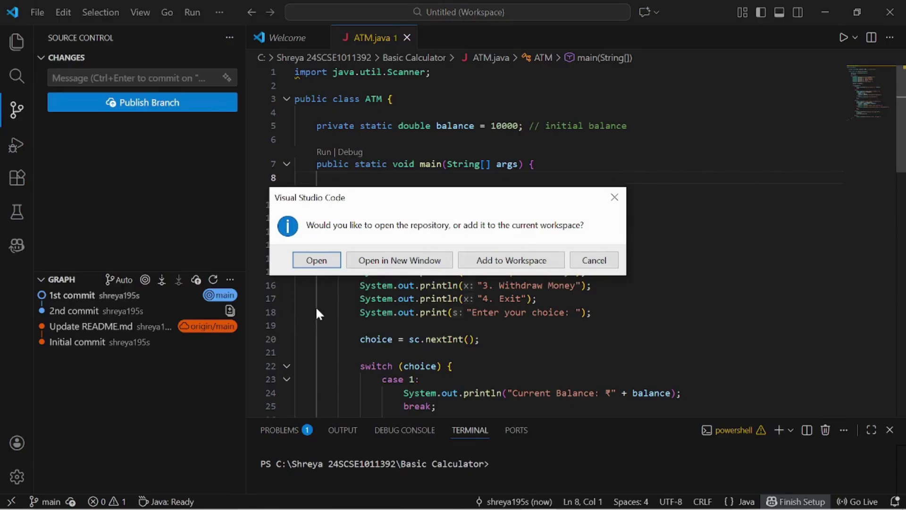
# - Add the cloned Basic-Banking-System to the workspace and trust its authors
pyautogui.click(500, 262)
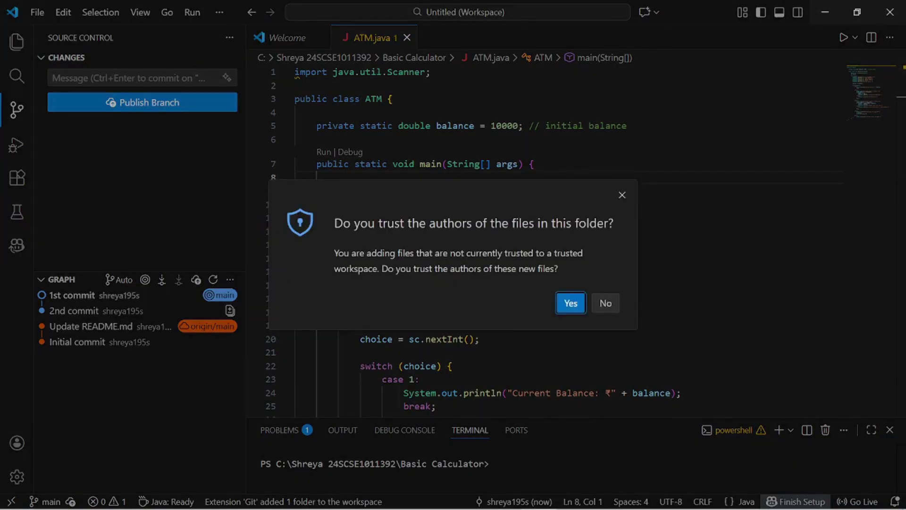
pyautogui.click(568, 303)
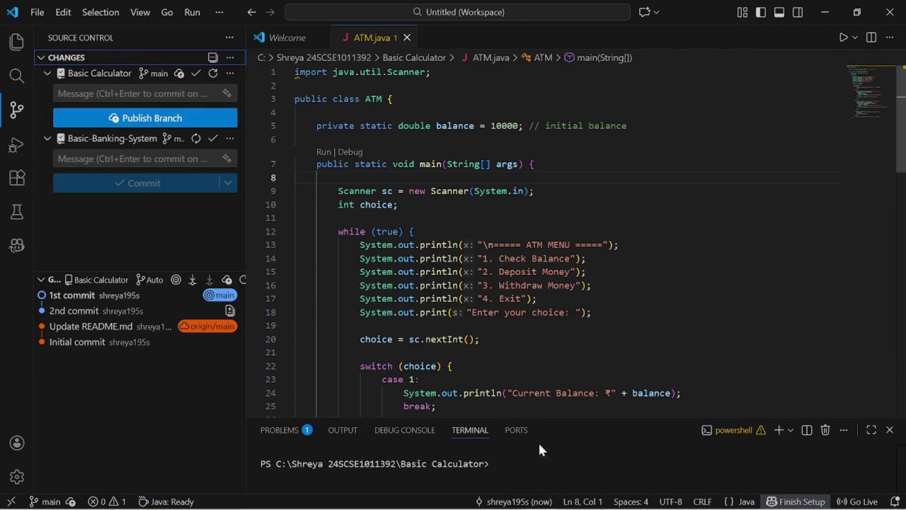
pyautogui.moveTo(560, 506)
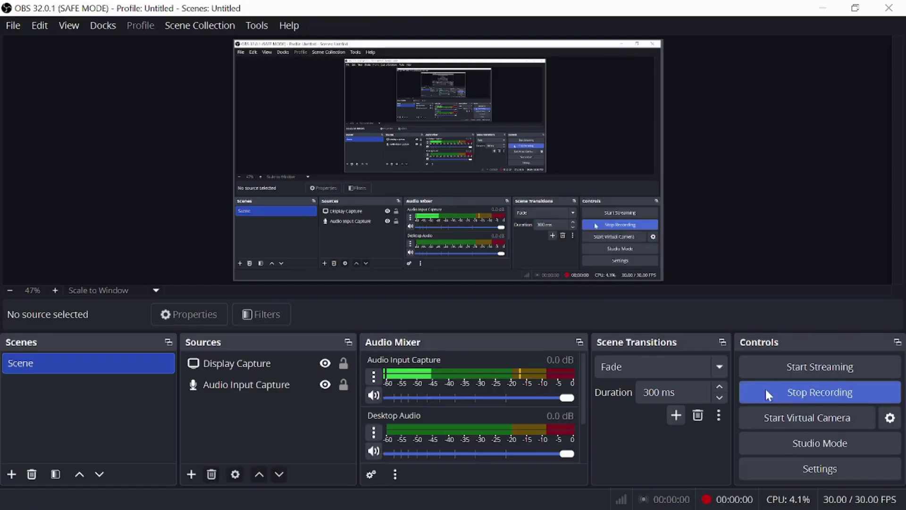